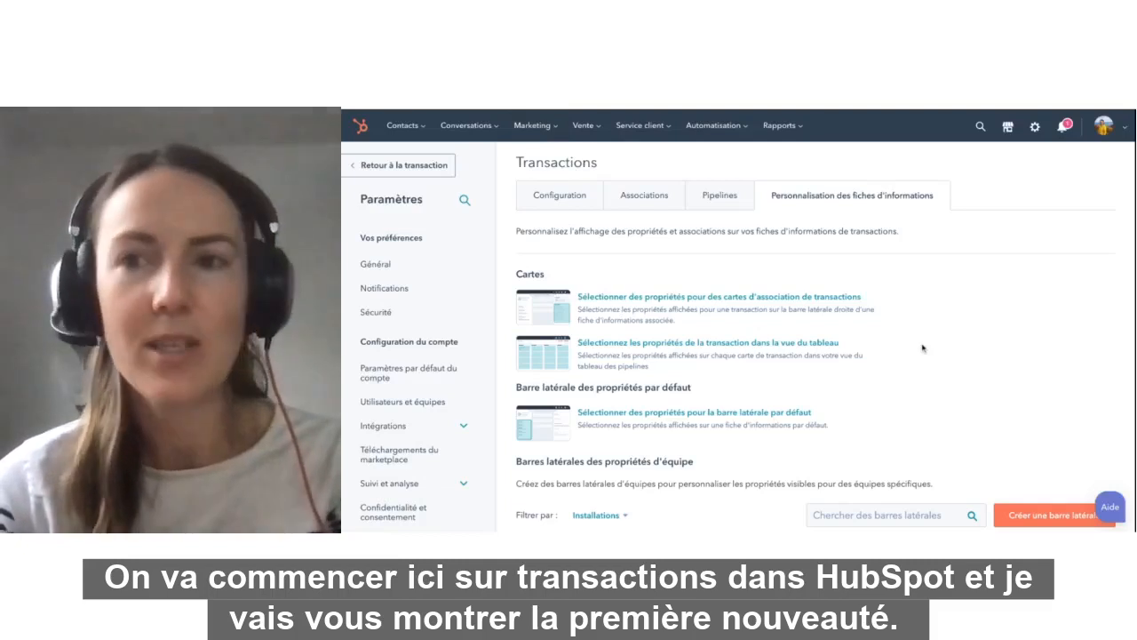
- In the deal association card, replace the Date d'installation property with Date de fermeture and save the card
scroll(947, 383, "down", 2)
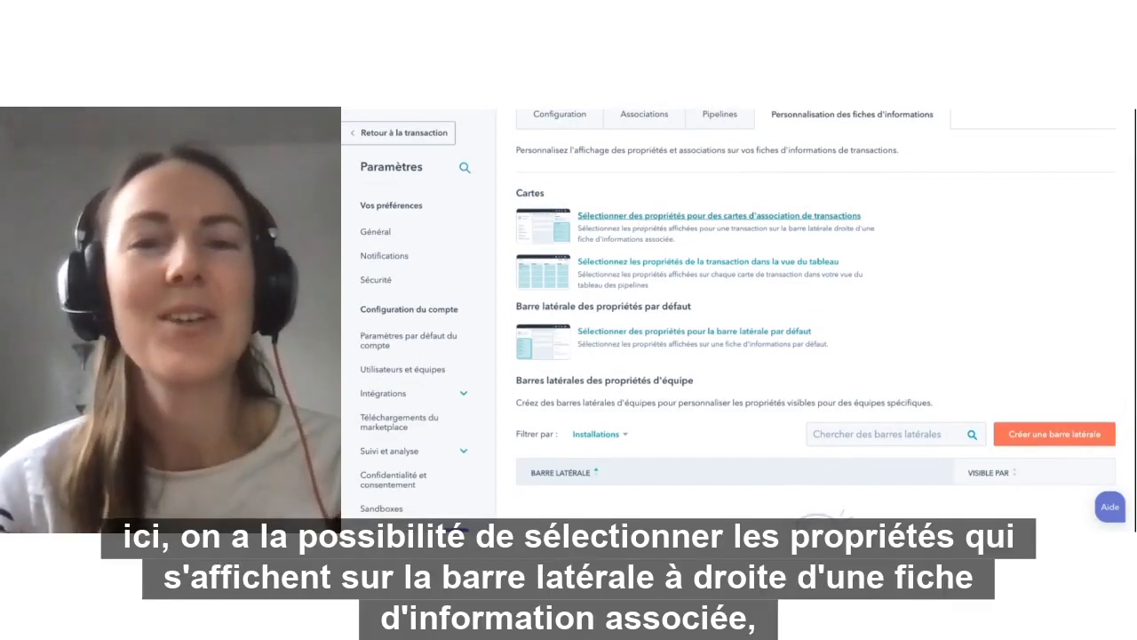
left_click(641, 223)
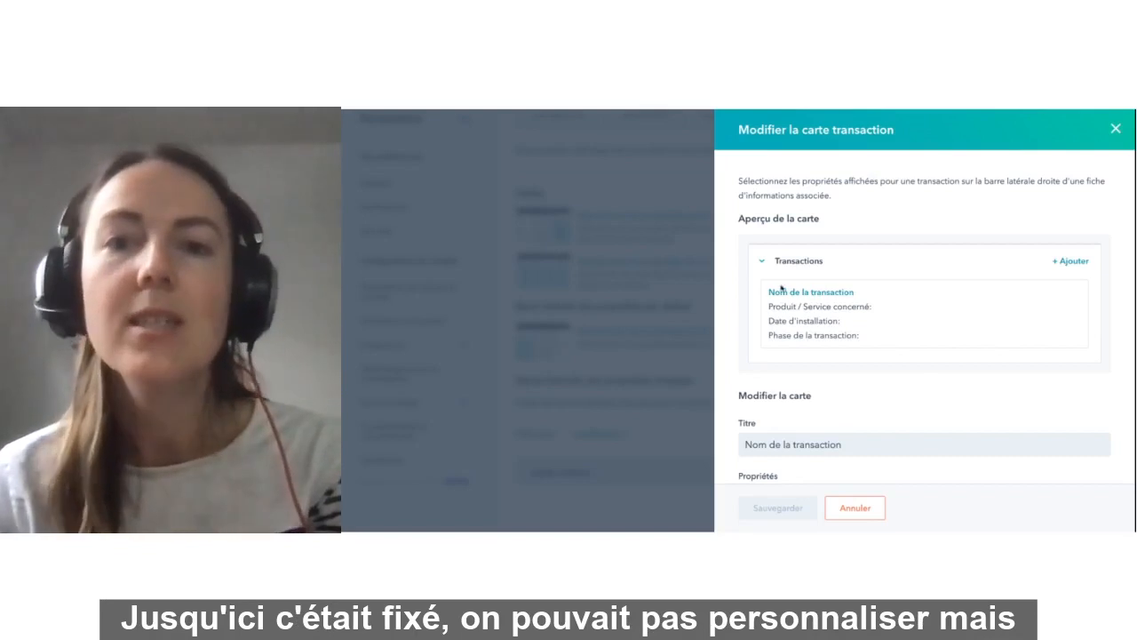
scroll(844, 306, "down", 2)
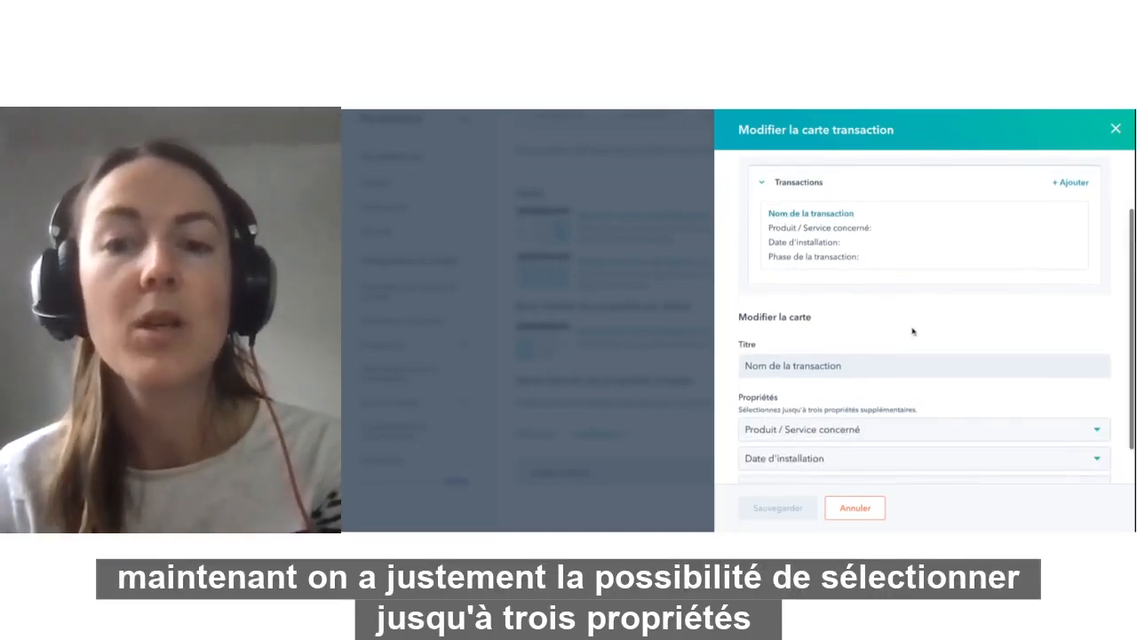
scroll(913, 332, "down", 1)
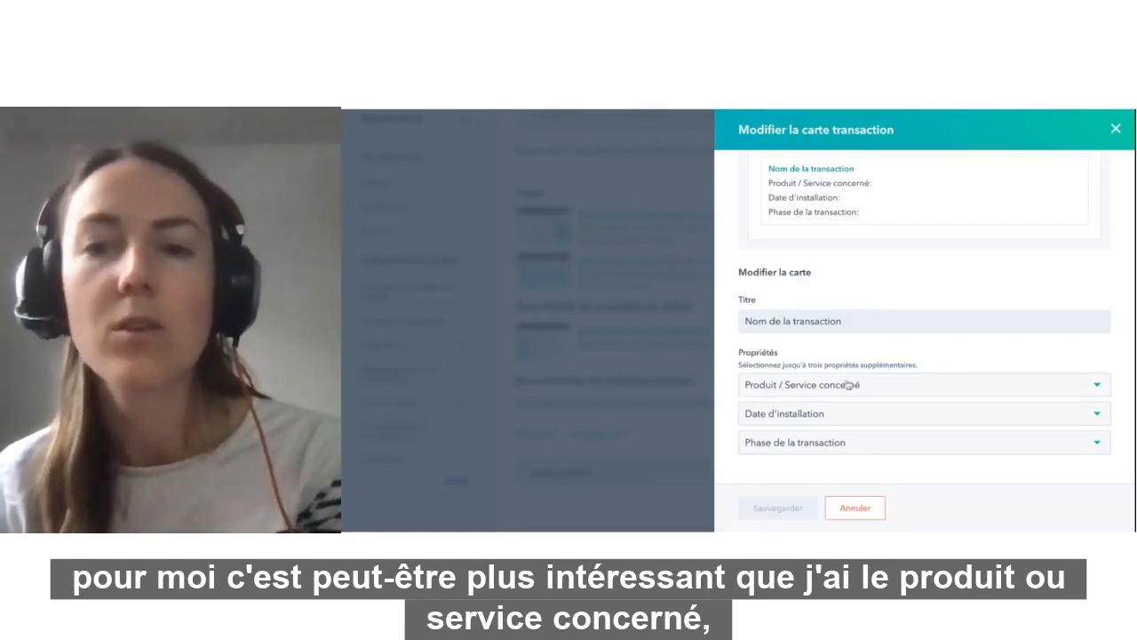
left_click(829, 424)
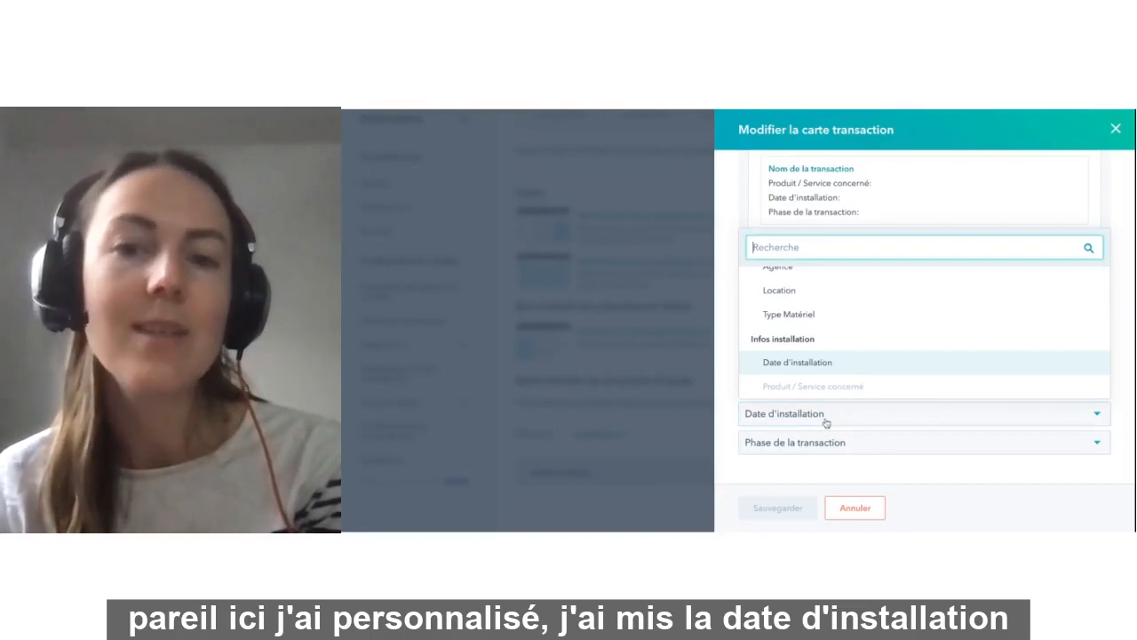
type("date")
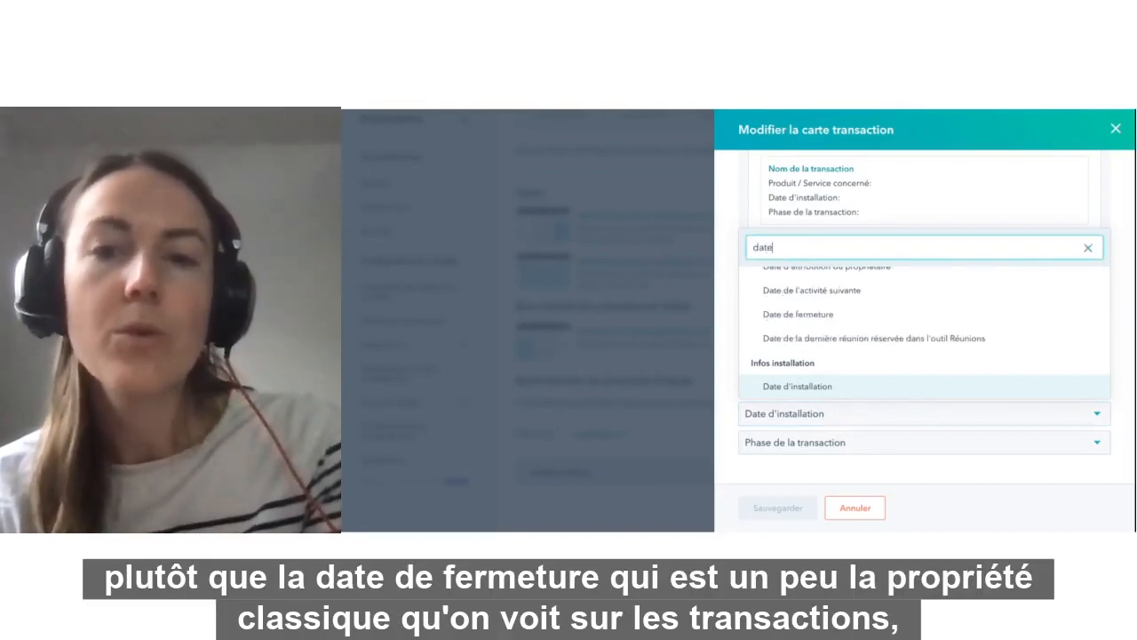
scroll(853, 342, "up", 1)
left_click(817, 326)
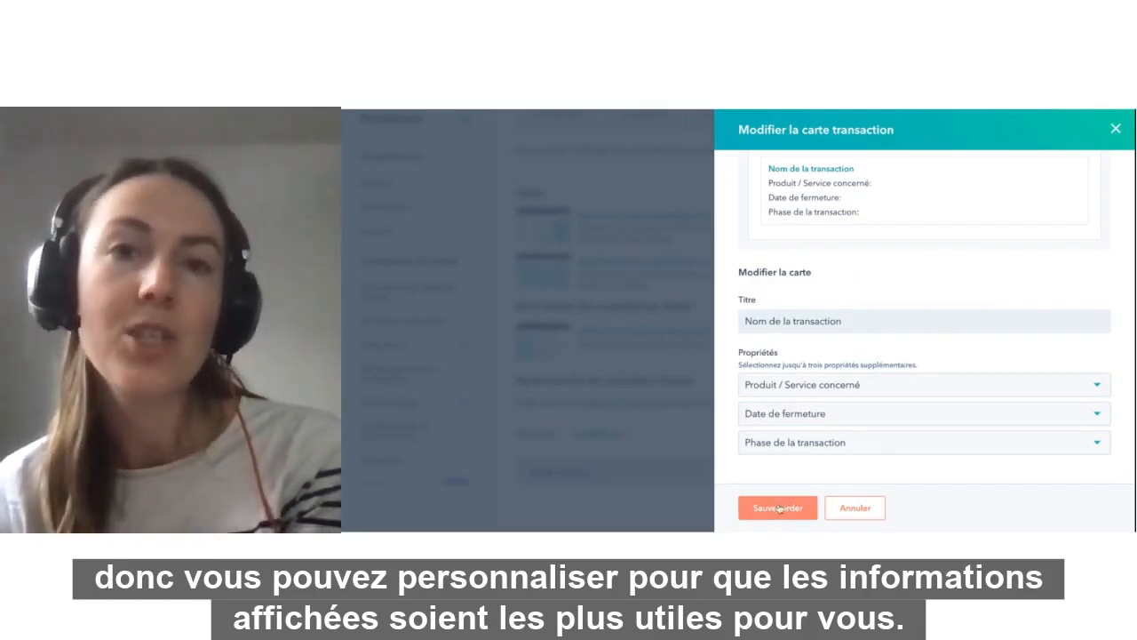
left_click(778, 507)
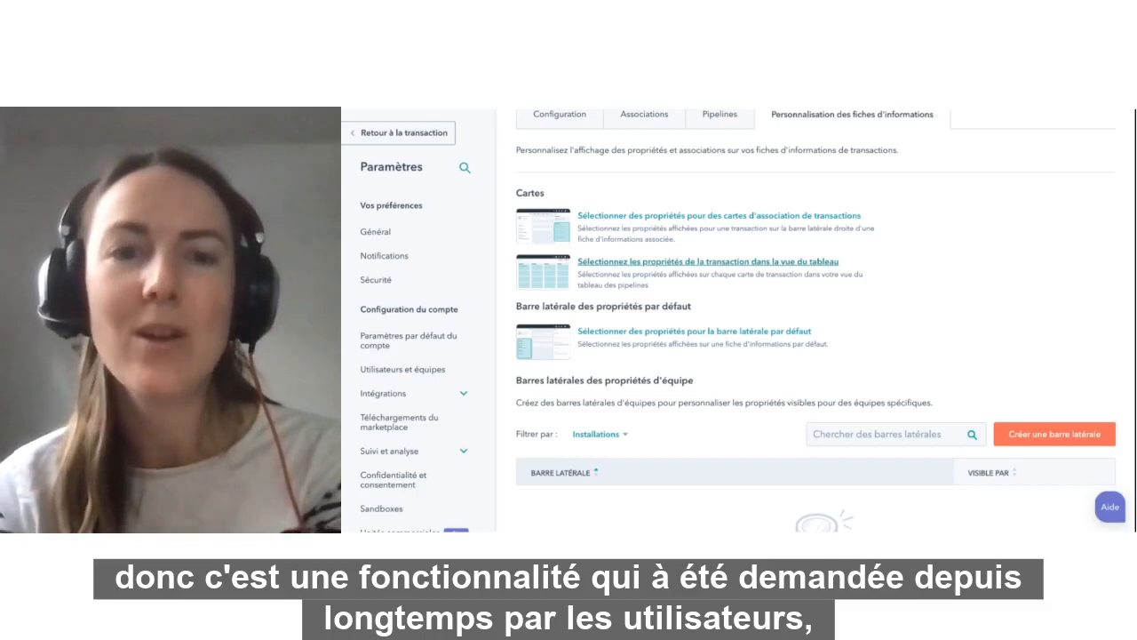
- In the board-view deal card, replace the Produit / Service concerné property with Type Matériel
left_click(615, 265)
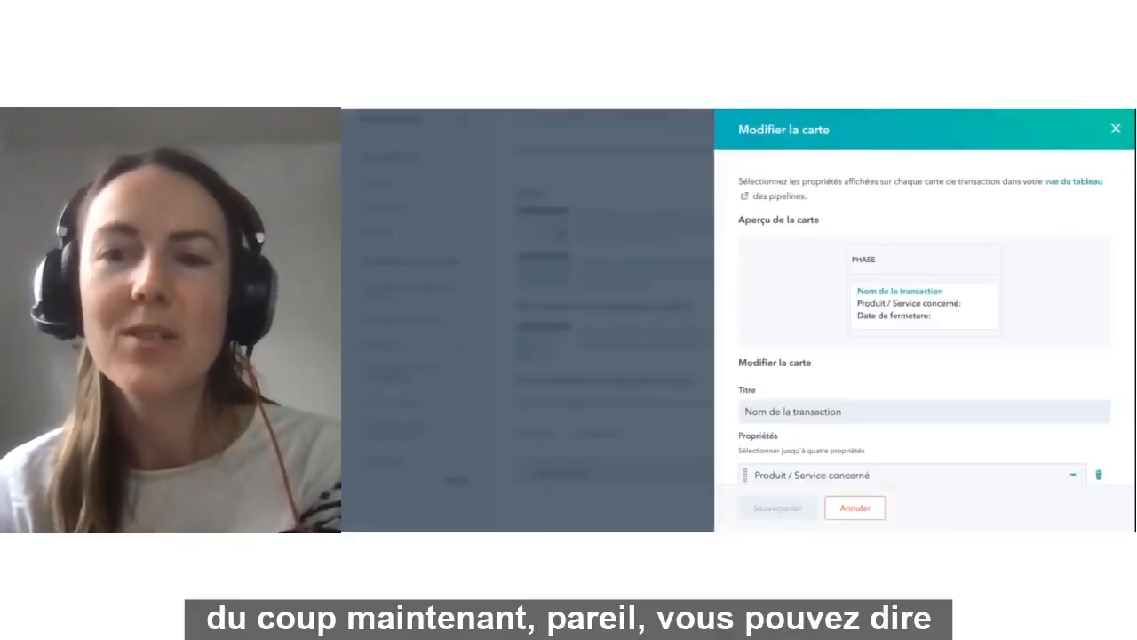
scroll(862, 338, "down", 1)
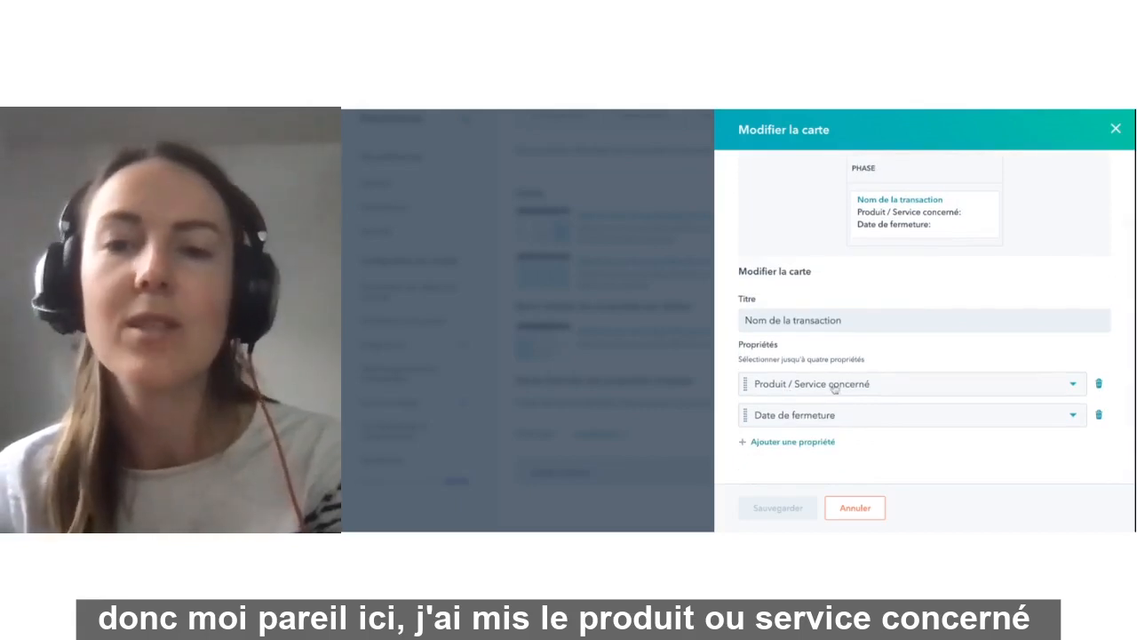
left_click(835, 386)
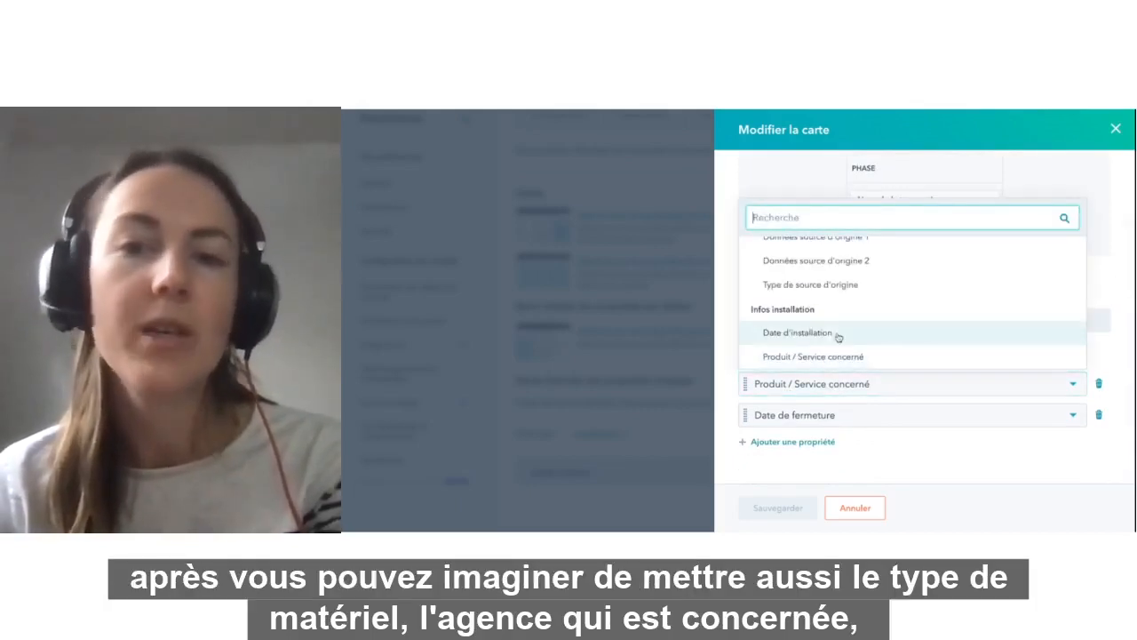
scroll(822, 327, "up", 4)
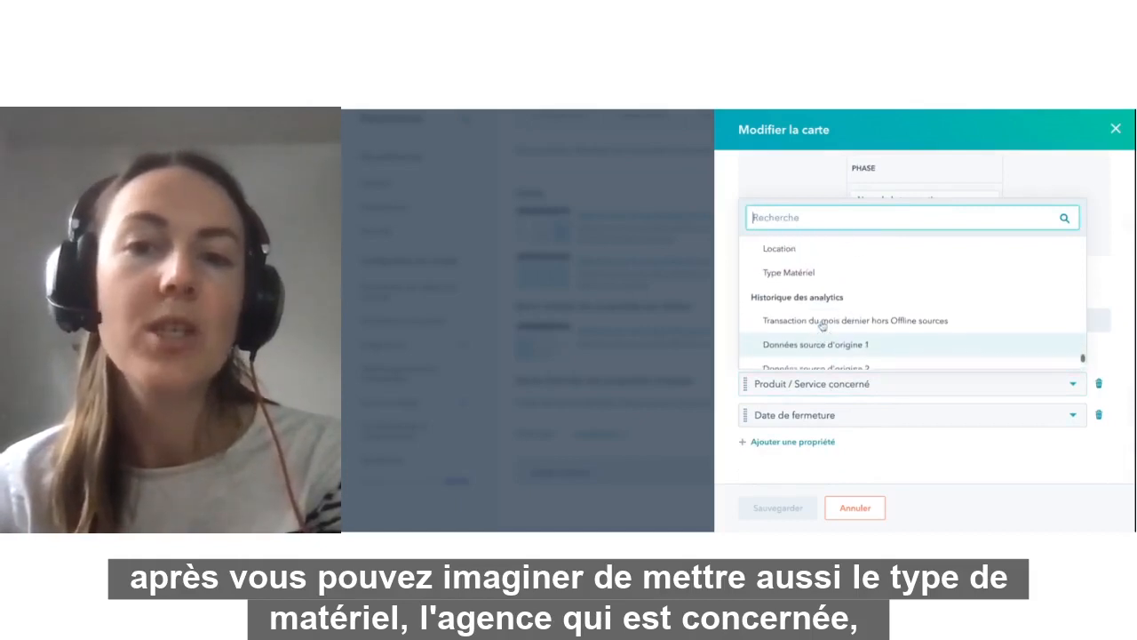
left_click(788, 296)
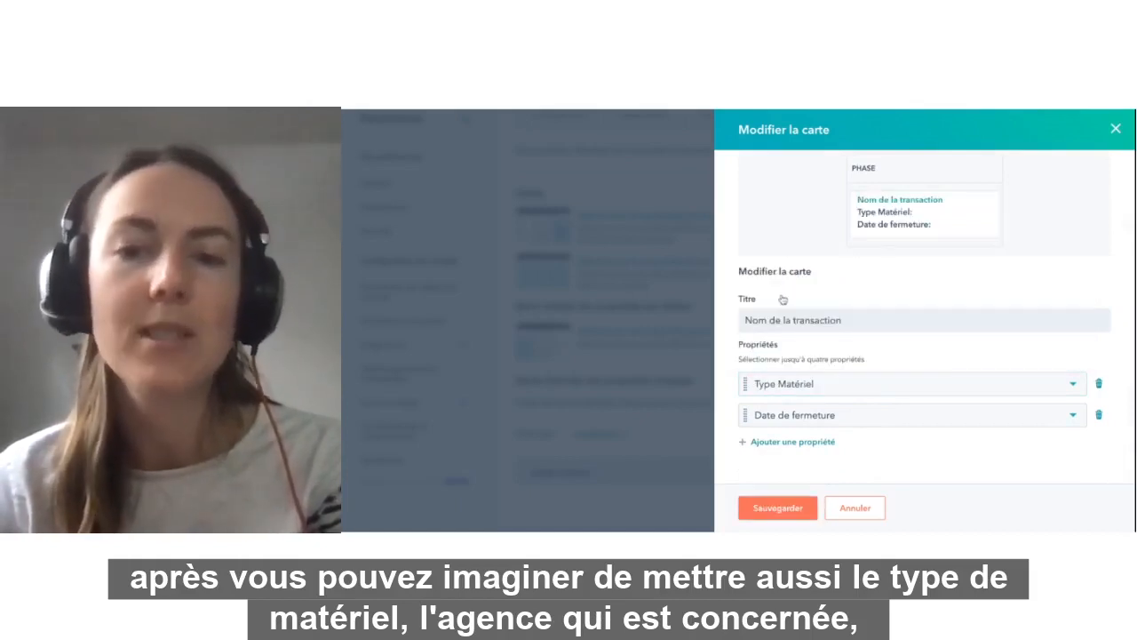
- Change the board-view card's first property to Agence and save the card
left_click(801, 392)
scroll(788, 302, "up", 3)
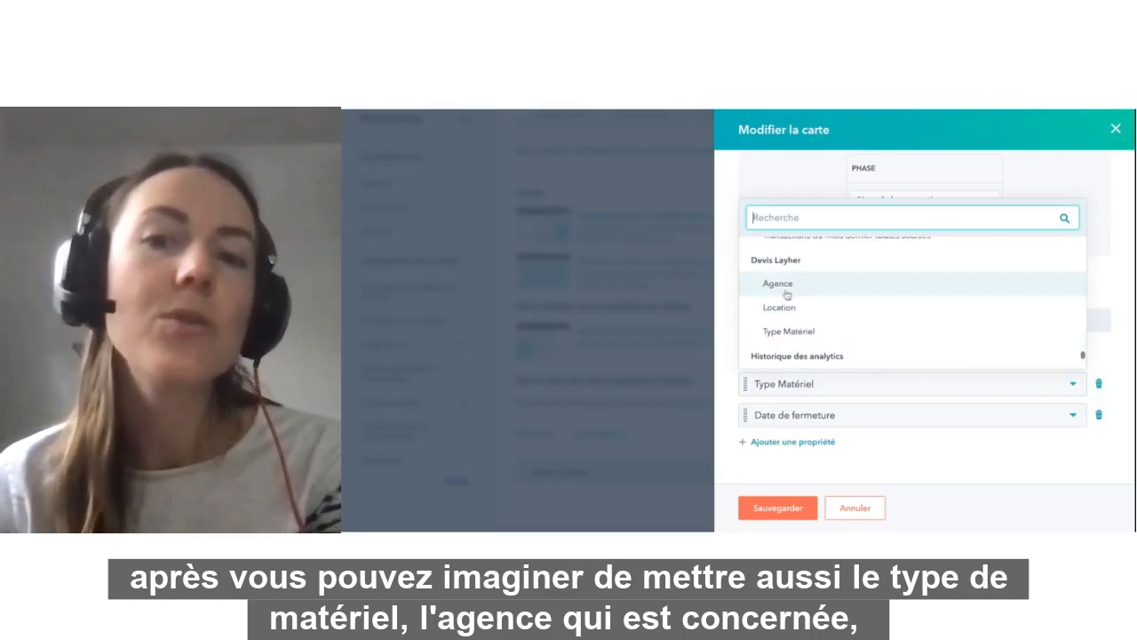
left_click(786, 291)
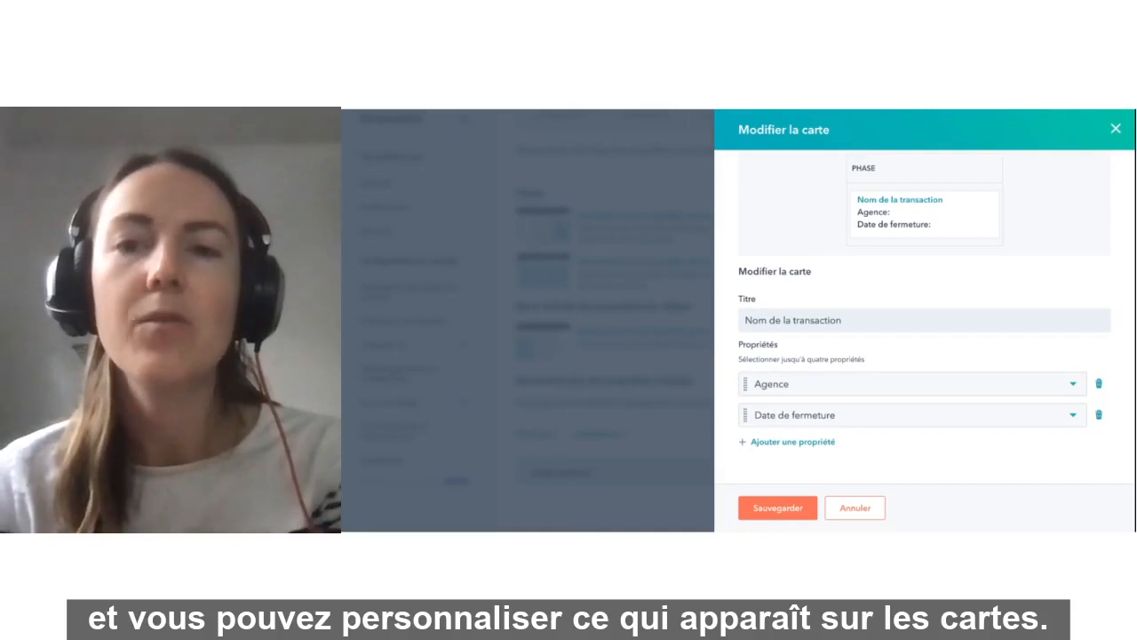
scroll(894, 246, "up", 1)
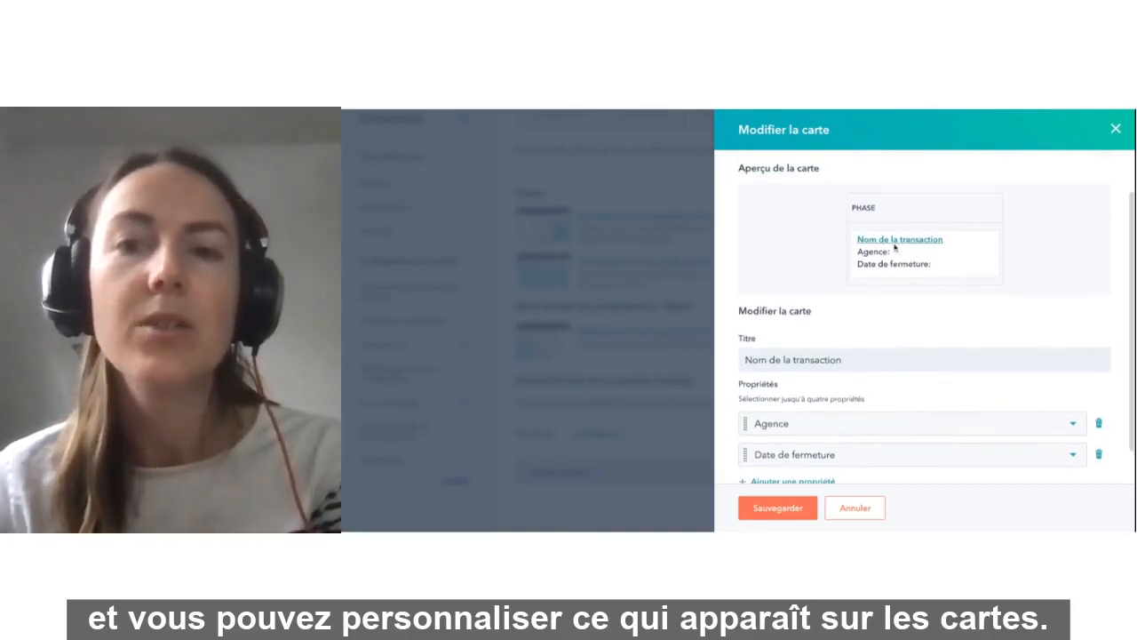
left_click(766, 509)
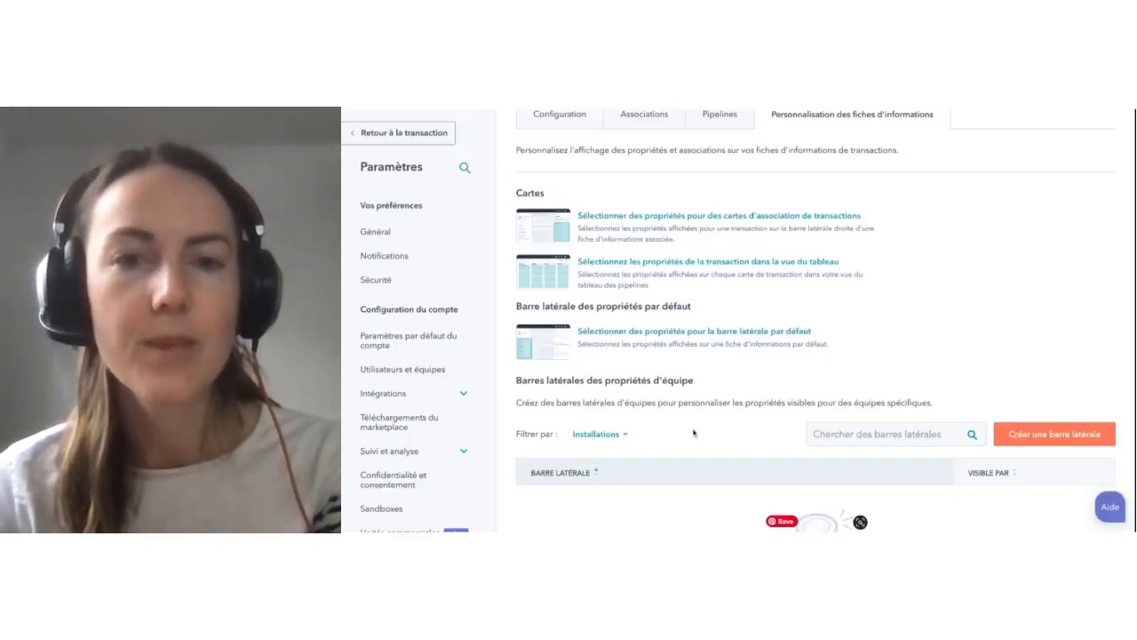
- Start a new team property sidebar for the Transaction record type
scroll(992, 315, "down", 1)
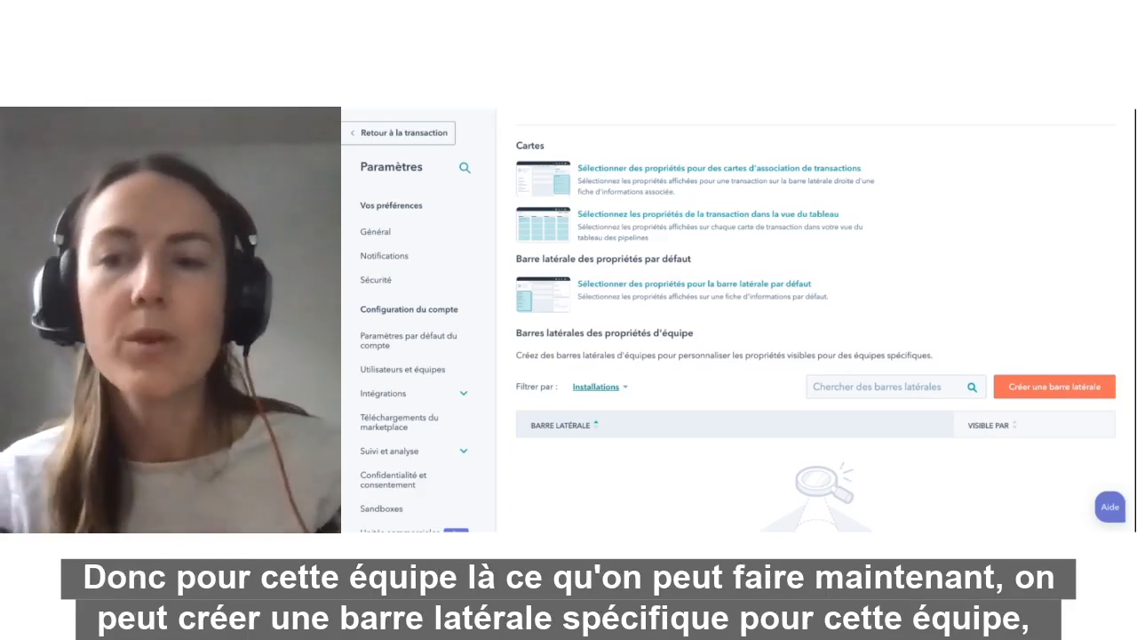
left_click(1046, 384)
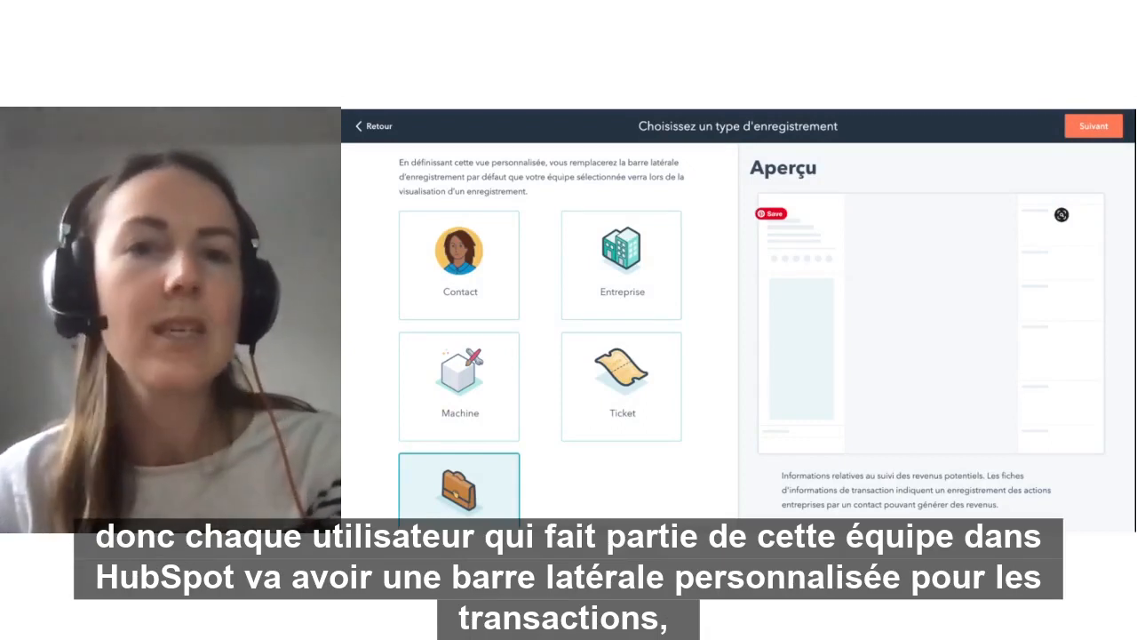
scroll(540, 480, "down", 1)
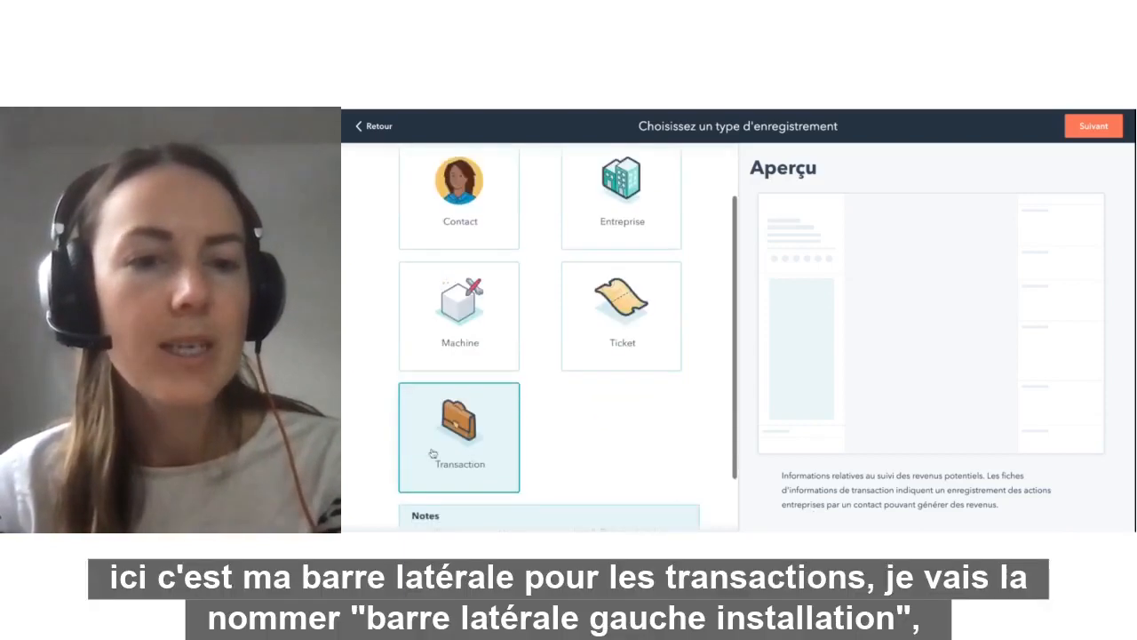
scroll(535, 430, "down", 1)
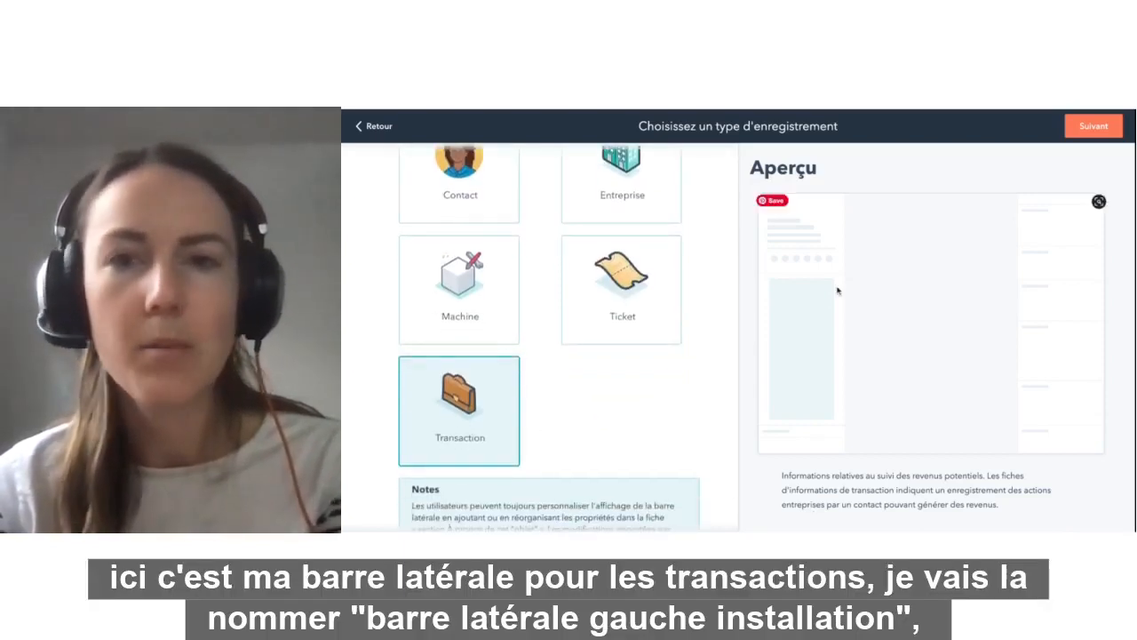
left_click(1097, 129)
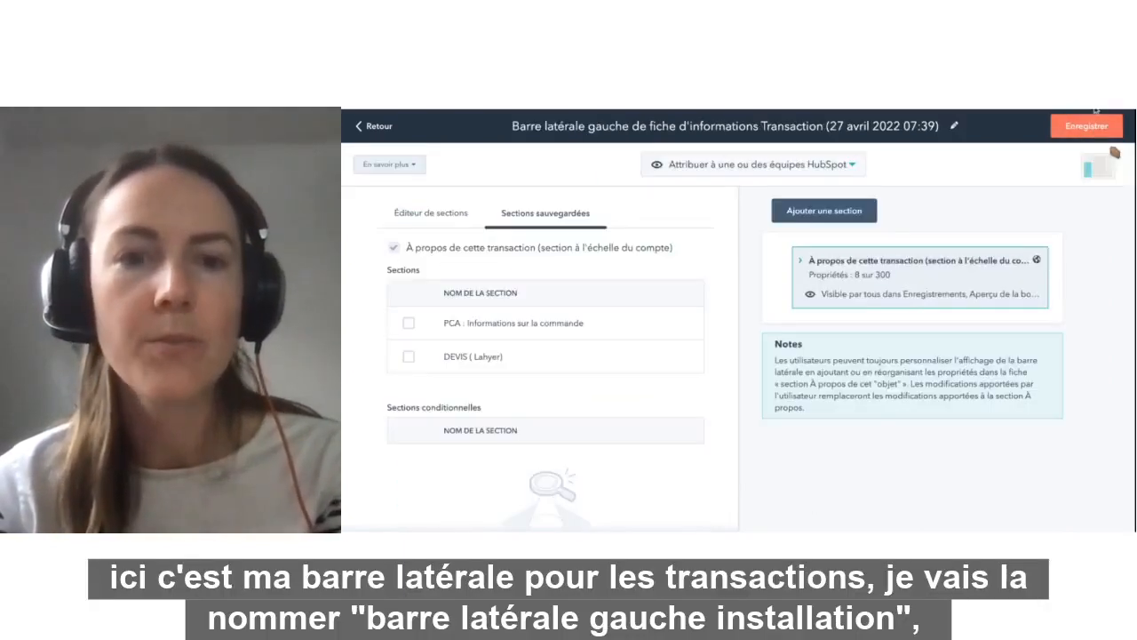
- Rename the new sidebar to Barre latérale gauche Installation
left_click(953, 125)
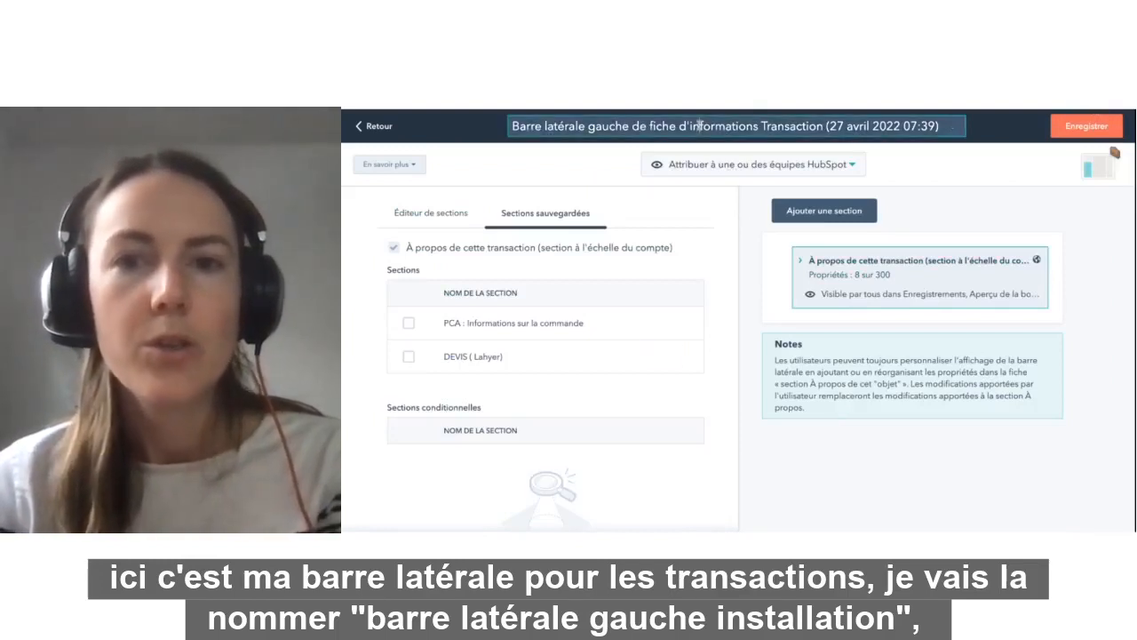
mouse_move(942, 129)
left_mouse_down()
mouse_move(578, 126)
mouse_move(633, 126)
left_mouse_up()
type("Inst")
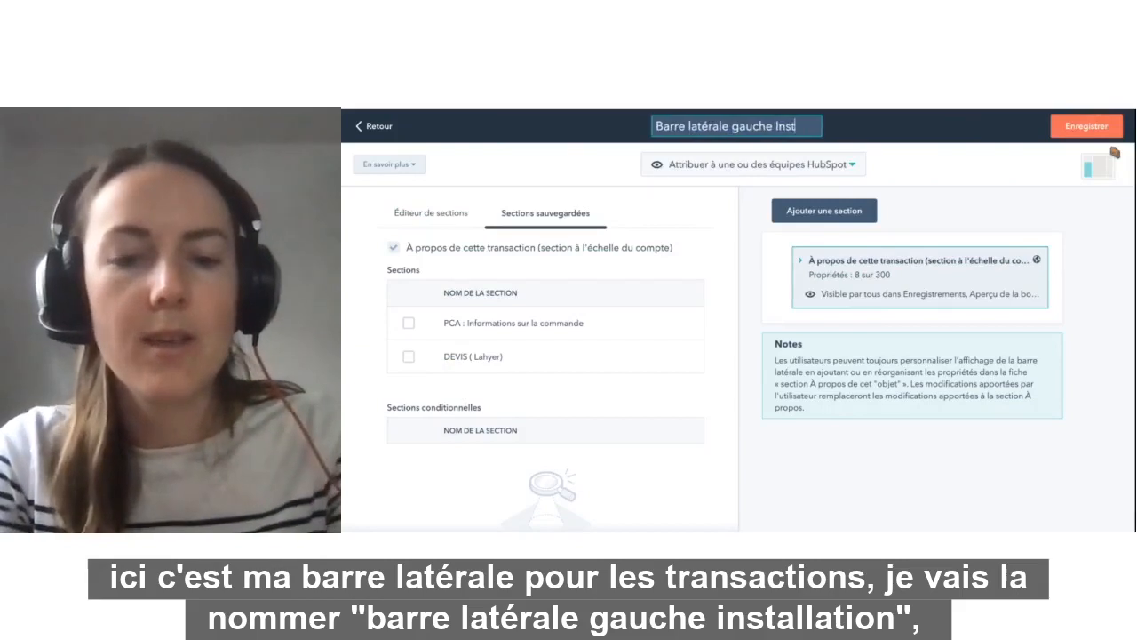
type("allation")
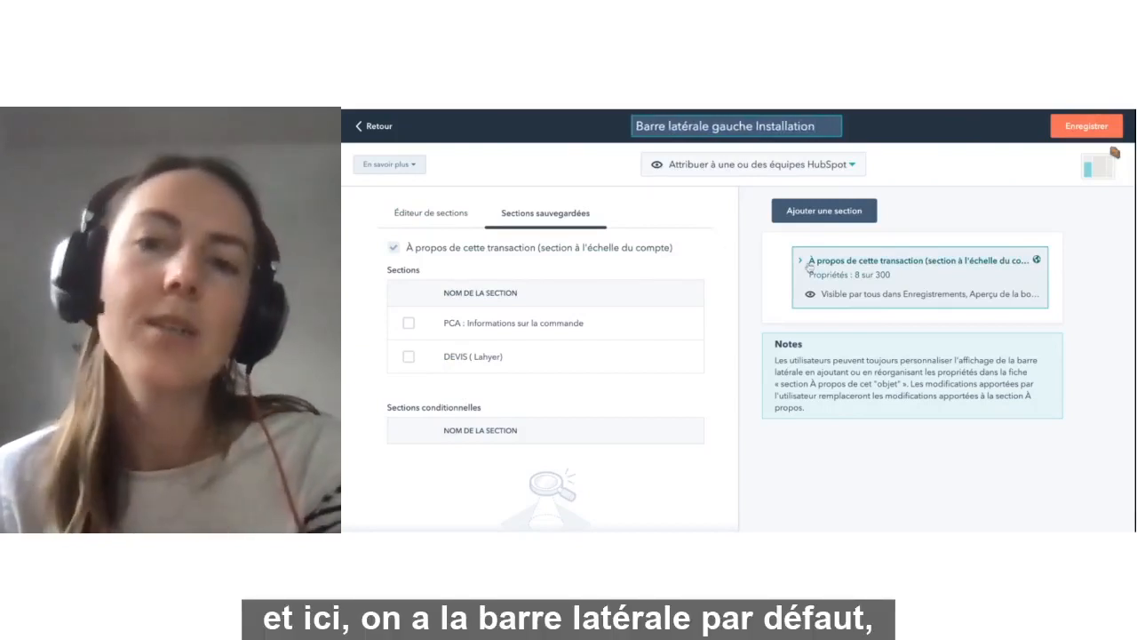
- Expand the default À propos de cette transaction section and add a new section named Installations
left_click(801, 262)
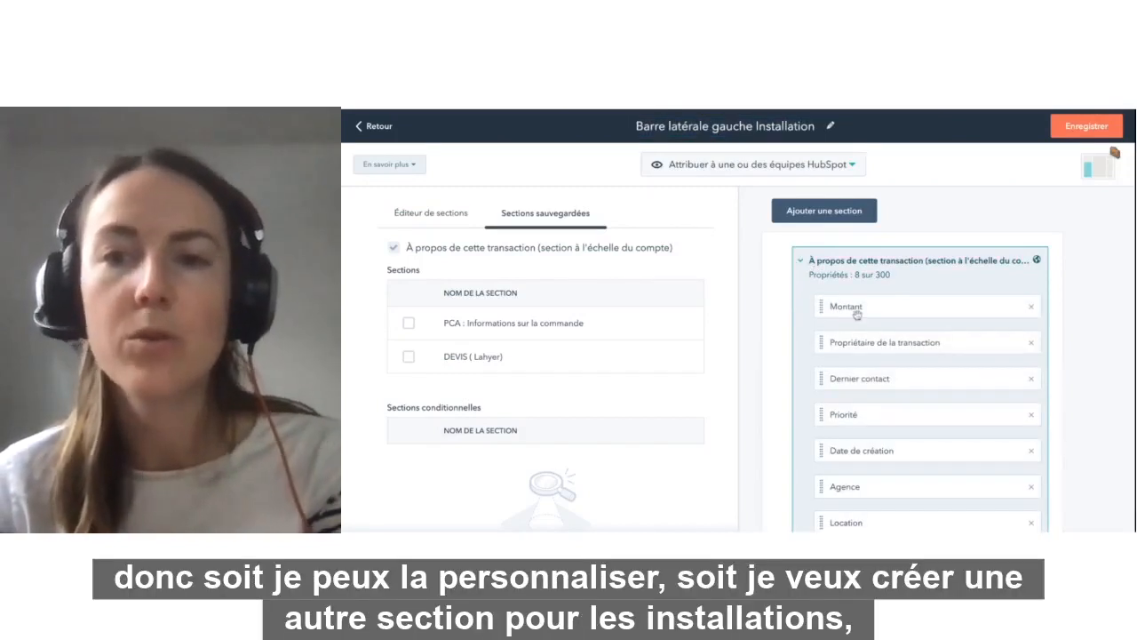
scroll(892, 421, "down", 1)
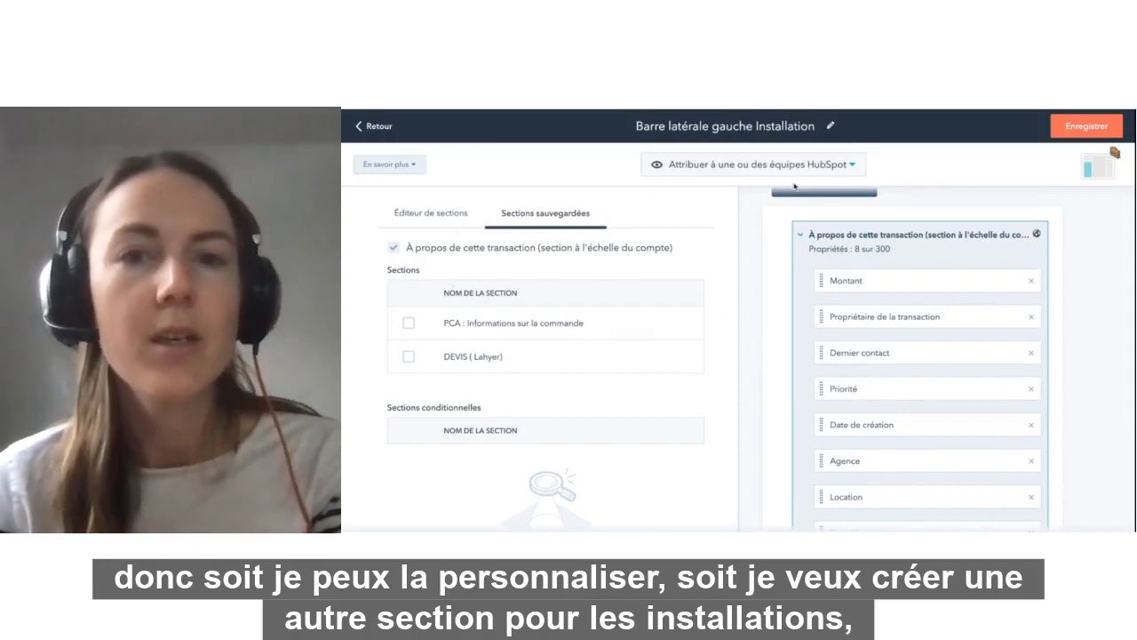
scroll(785, 269, "up", 1)
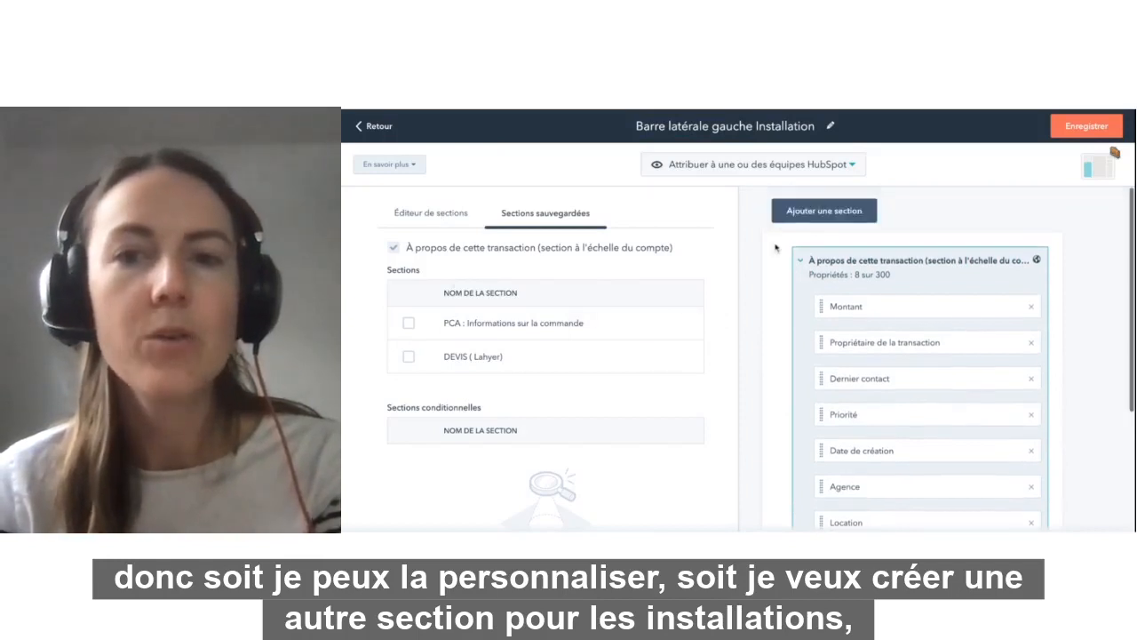
left_click(821, 212)
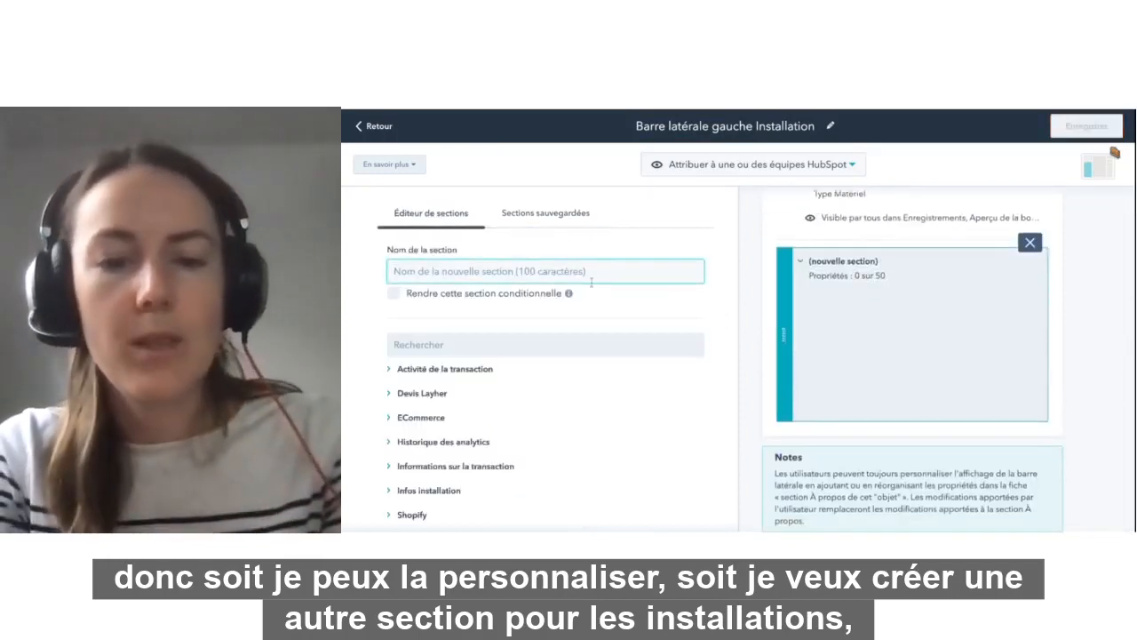
type("Installations")
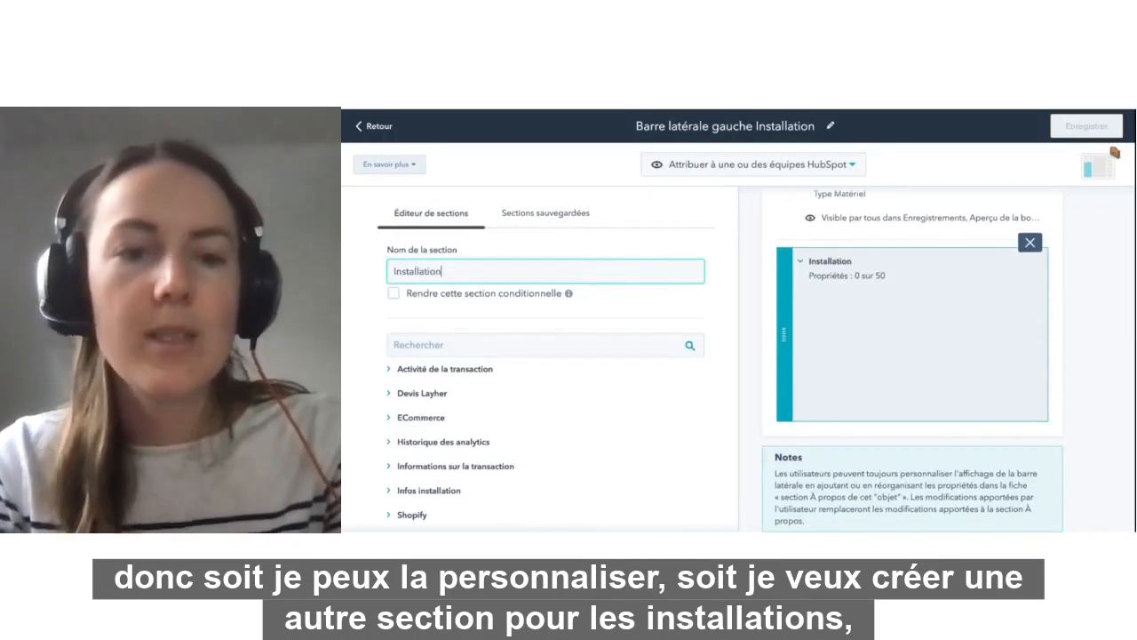
- Make the Installations section conditional on the property Phase de la transaction having the value Fermé gagné (Démo Lahyer)
left_click(394, 294)
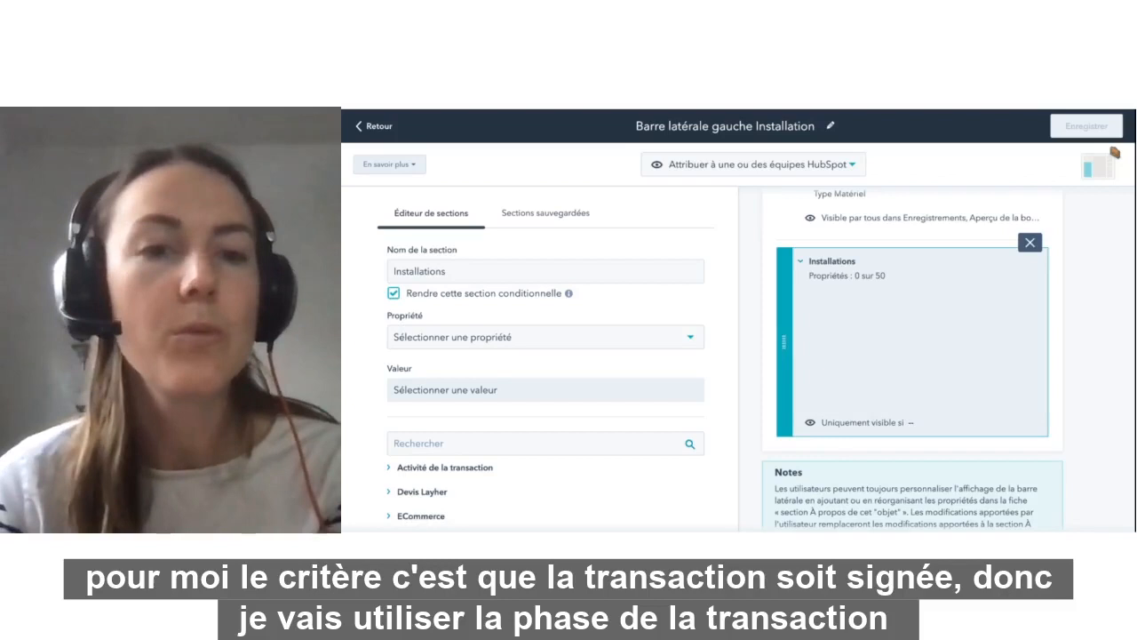
left_click(495, 334)
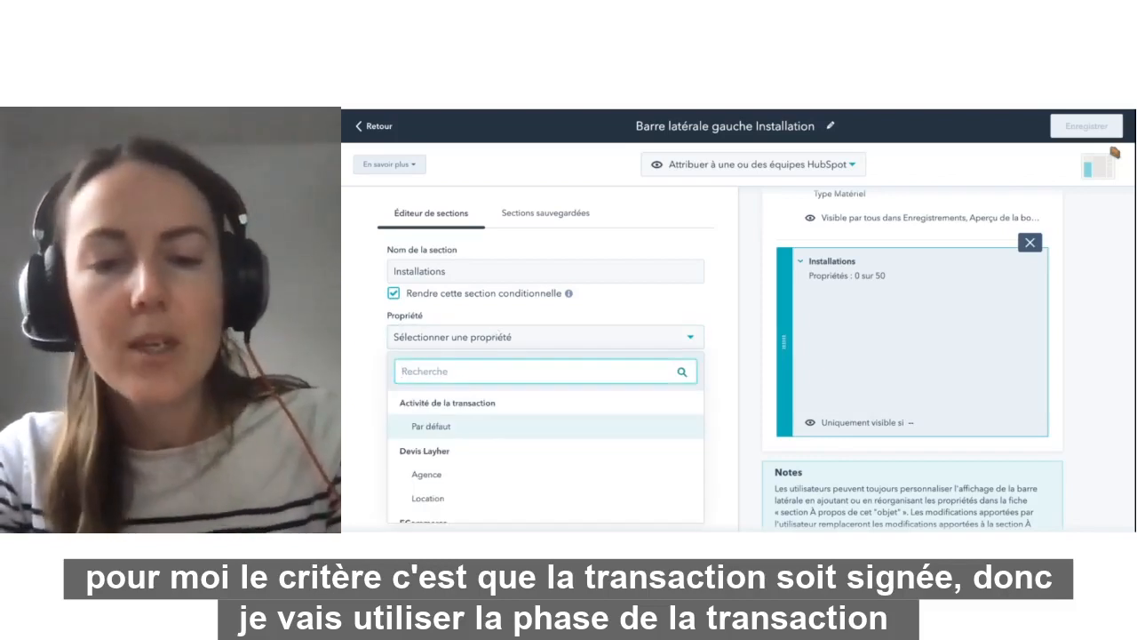
type("phase")
left_click(471, 426)
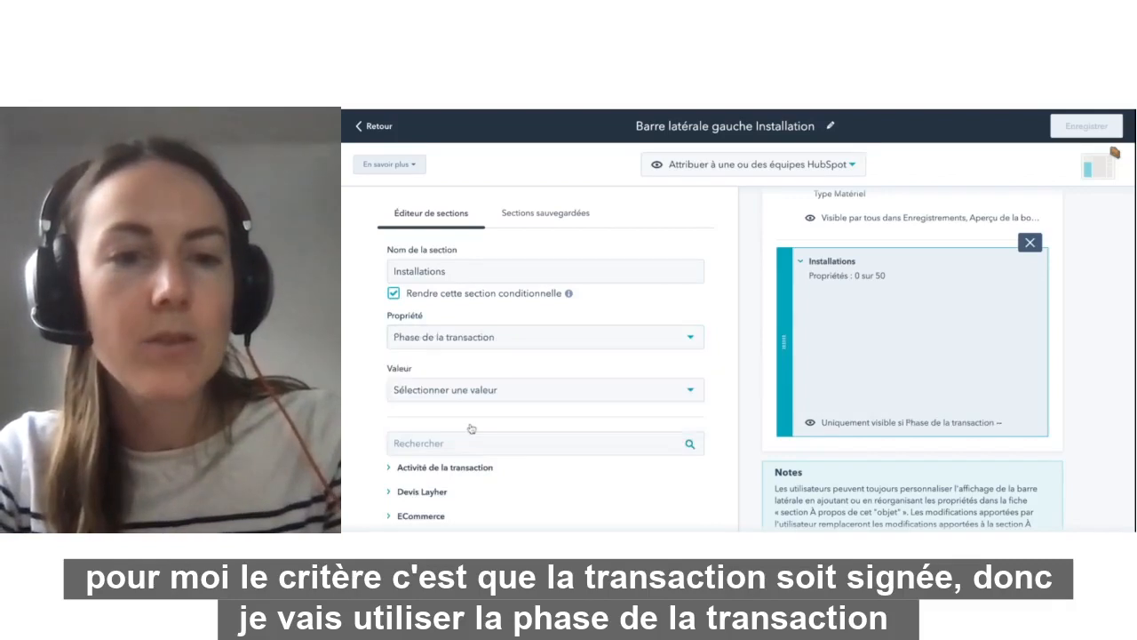
left_click(470, 389)
type("ga")
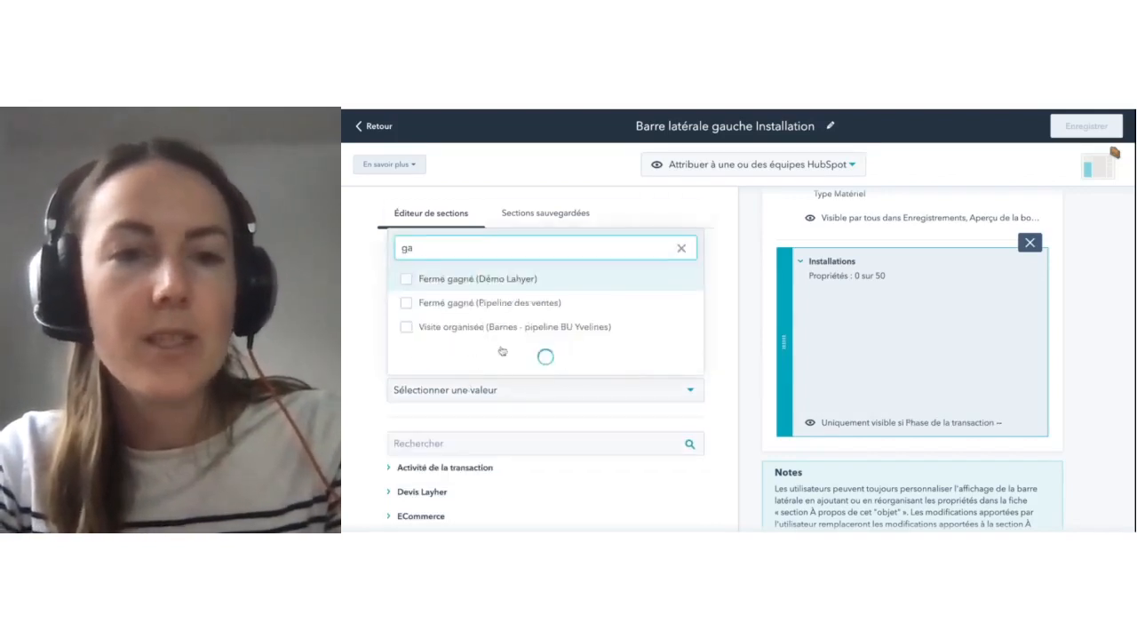
left_click(406, 255)
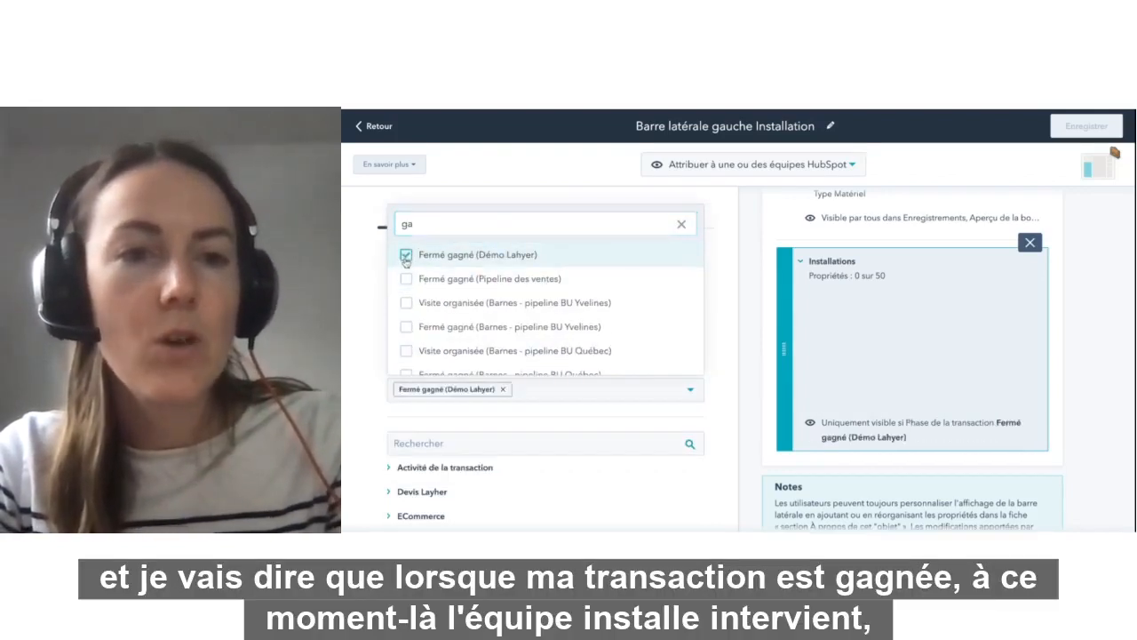
- Add the properties Date d'installation and Produit / Service concerné from the Infos installation group to the Installations section
left_click(358, 338)
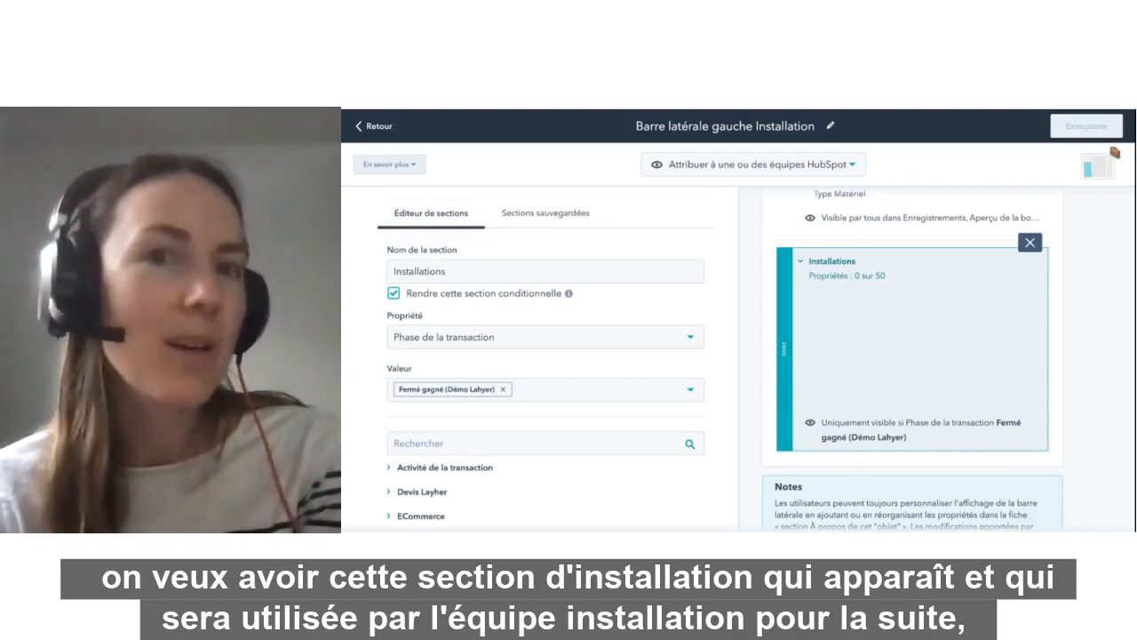
scroll(681, 330, "down", 2)
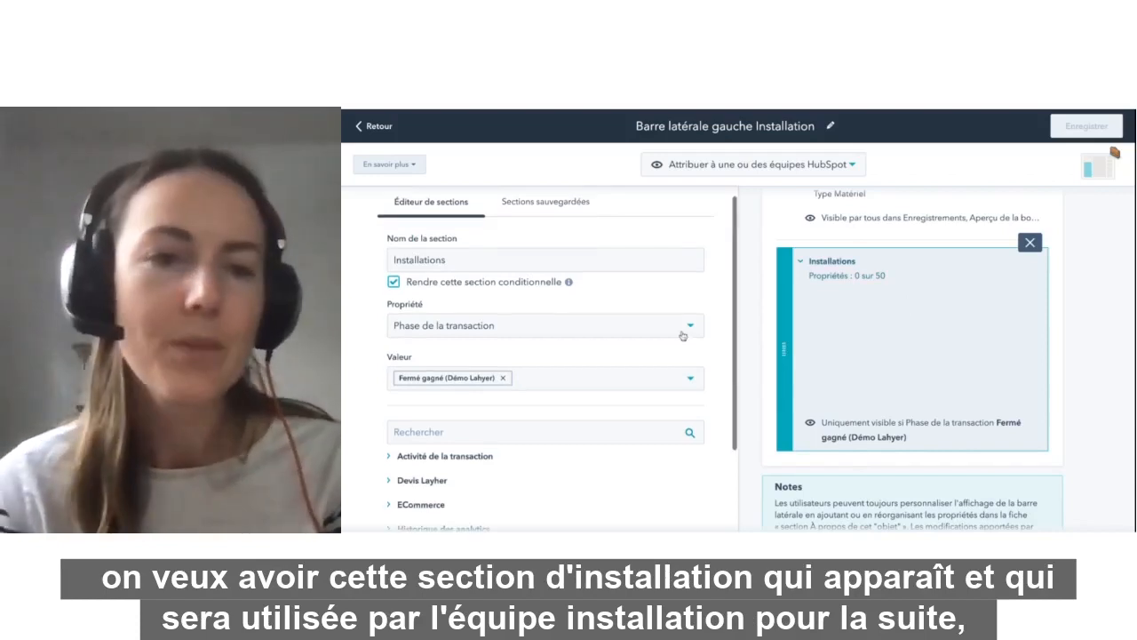
left_click(429, 489)
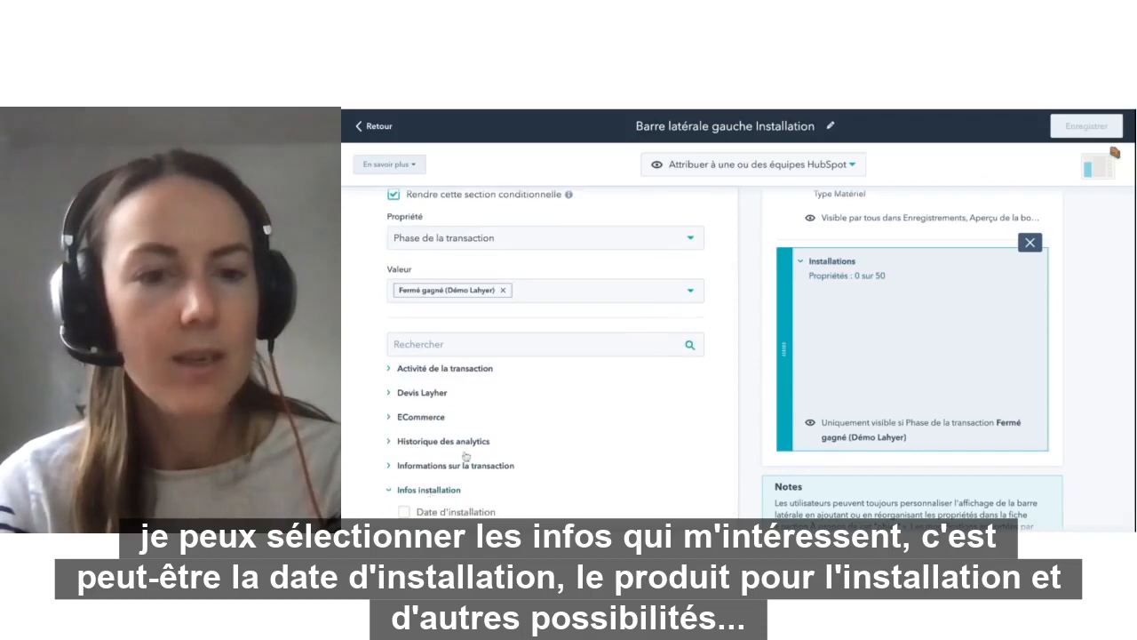
scroll(406, 451, "down", 1)
left_click(404, 450)
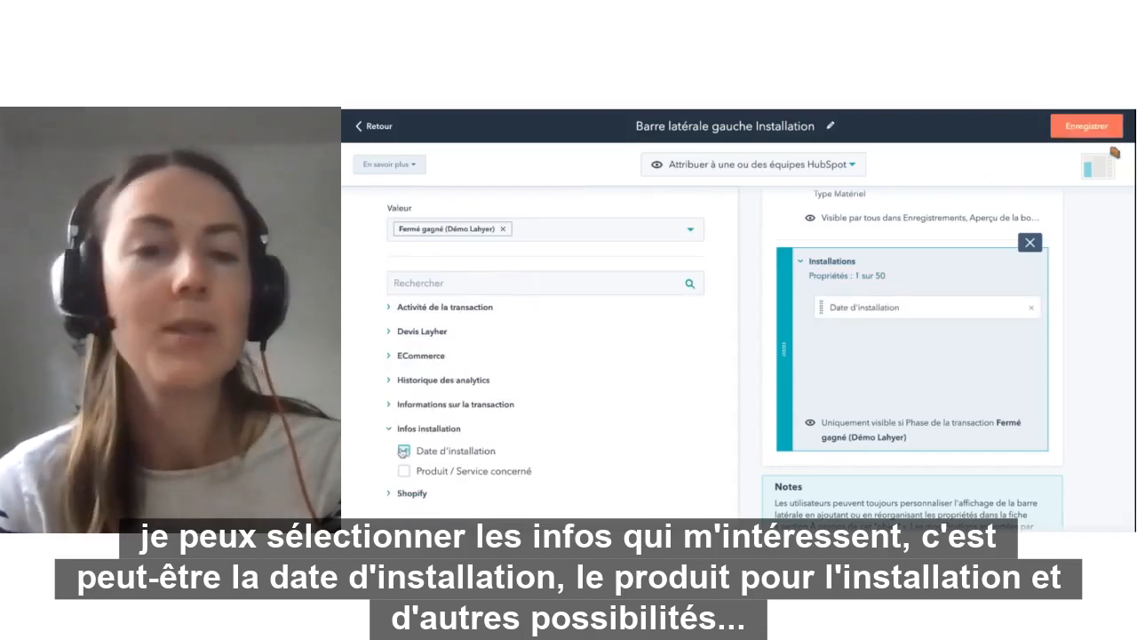
left_click(404, 472)
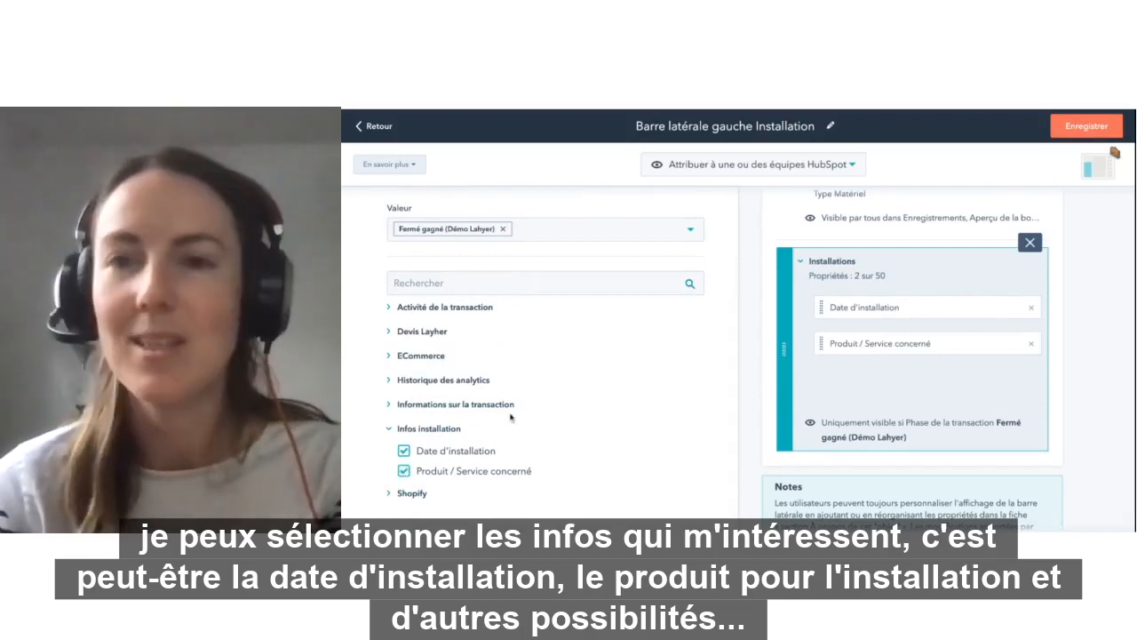
- Assign the sidebar to the Installations team, then save and publish the team view
scroll(673, 358, "up", 4)
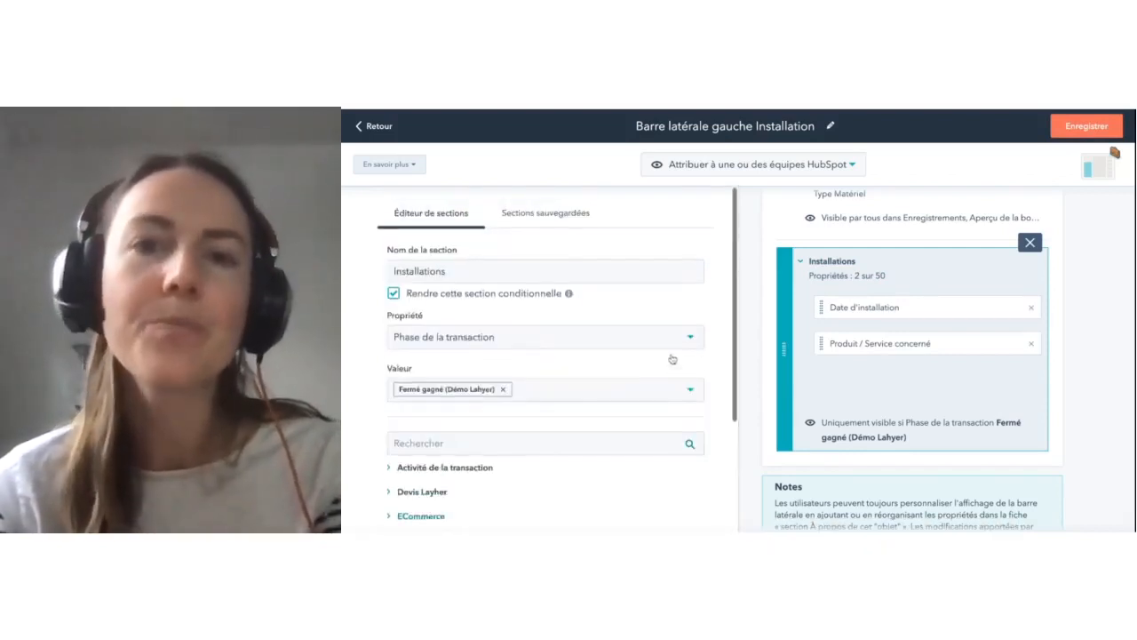
left_click(837, 165)
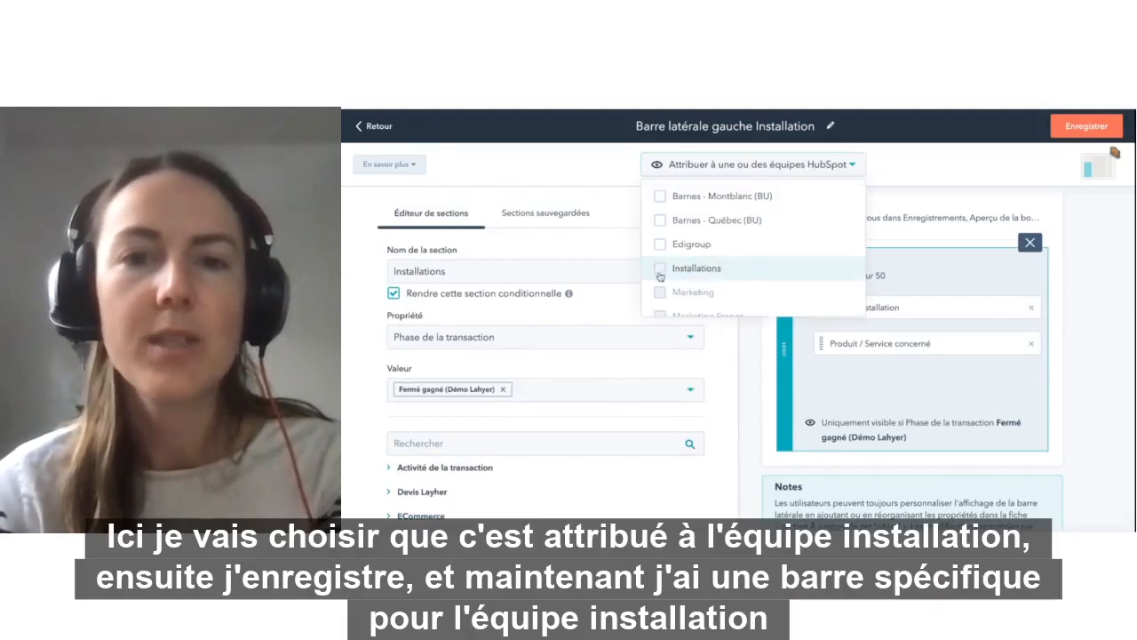
left_click(696, 267)
left_click(919, 157)
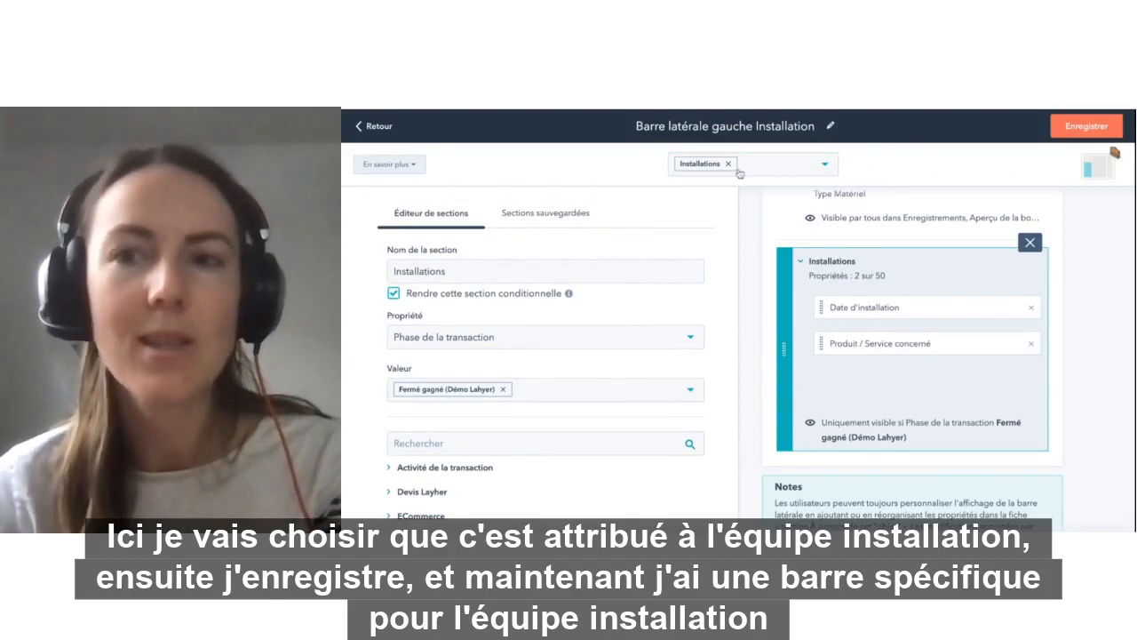
left_click(1086, 125)
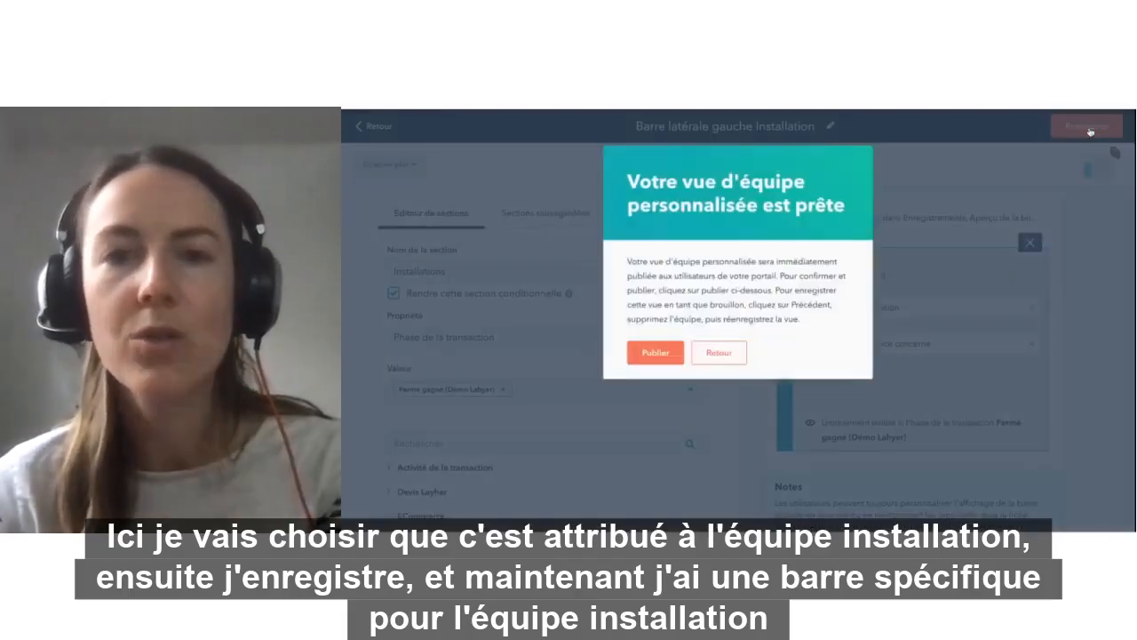
left_click(658, 354)
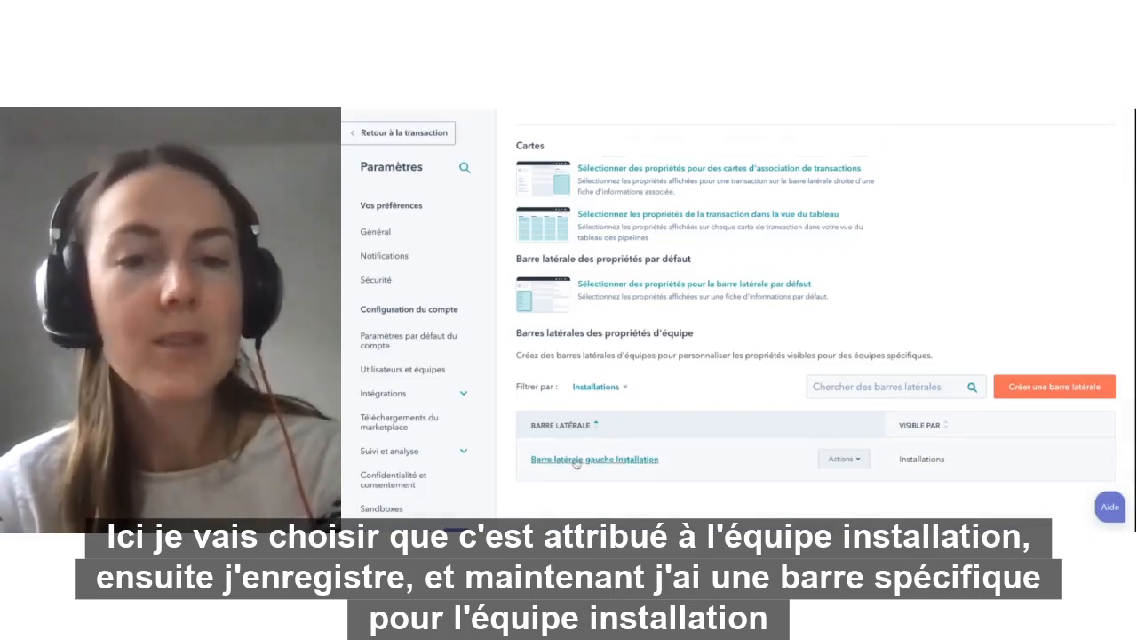
- Filter the team property sidebars by Toutes les équipes and review the list
left_click(578, 391)
scroll(586, 293, "up", 3)
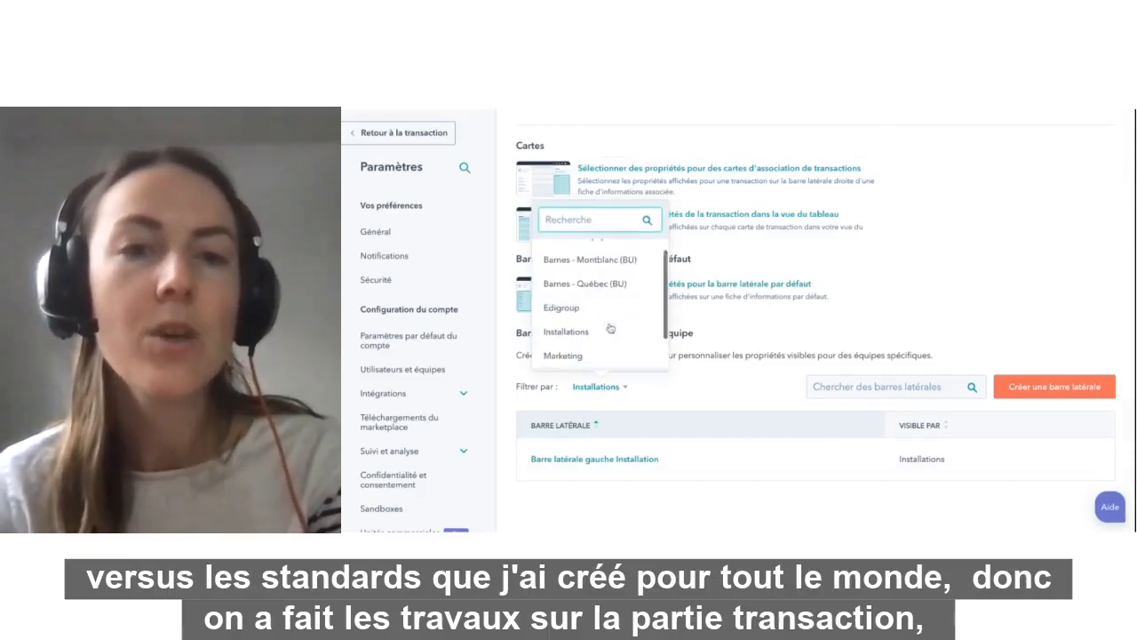
left_click(585, 250)
scroll(626, 411, "down", 2)
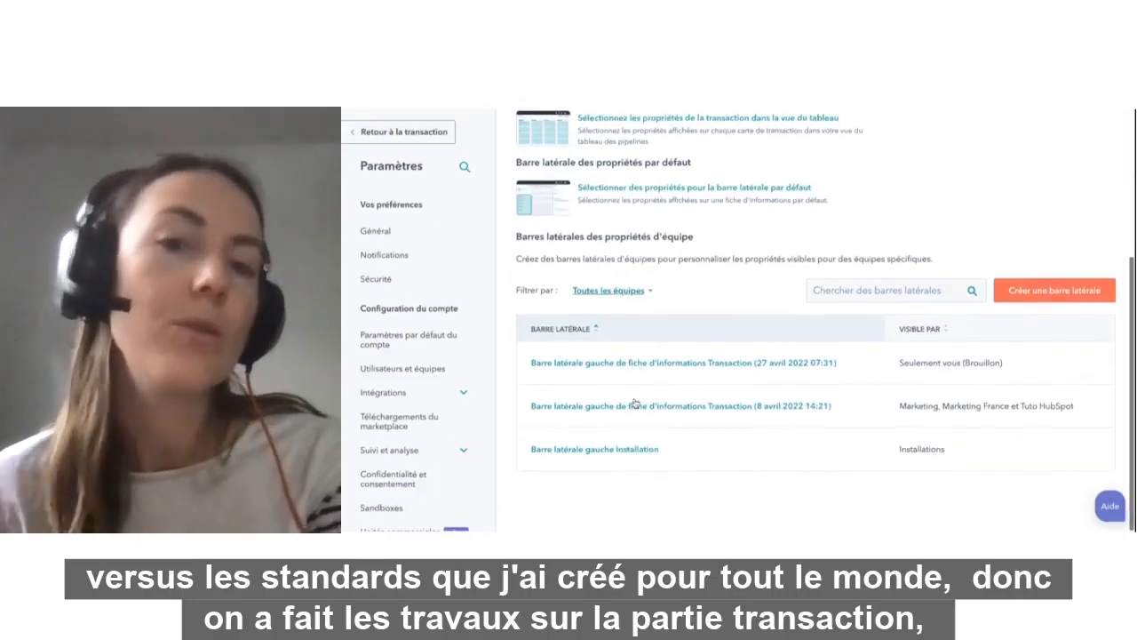
scroll(634, 404, "up", 4)
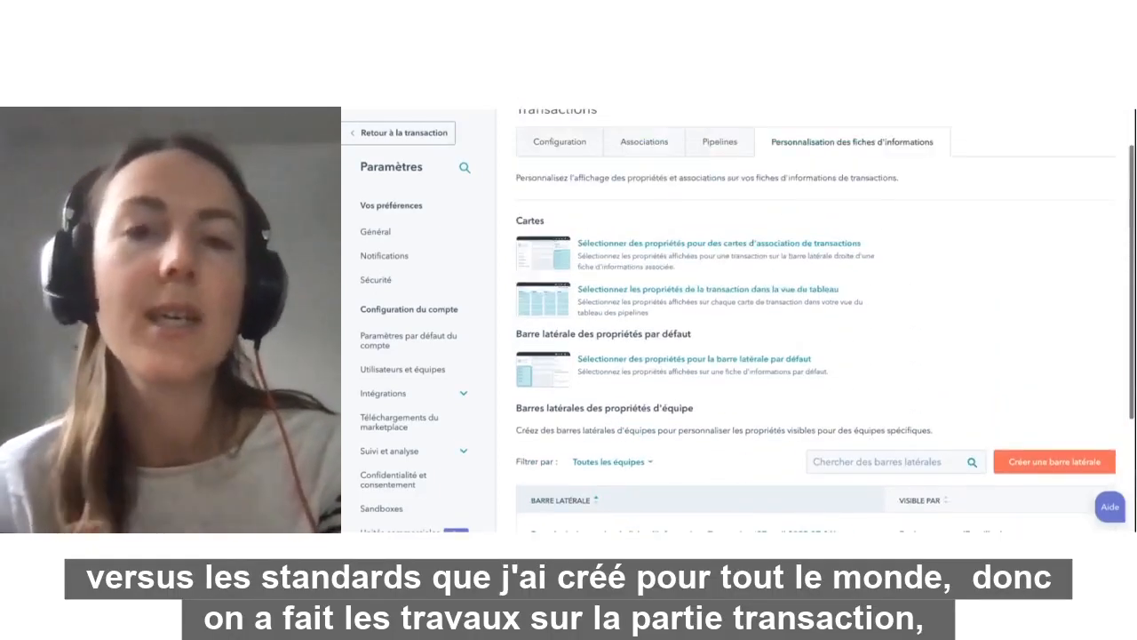
scroll(737, 320, "down", 1)
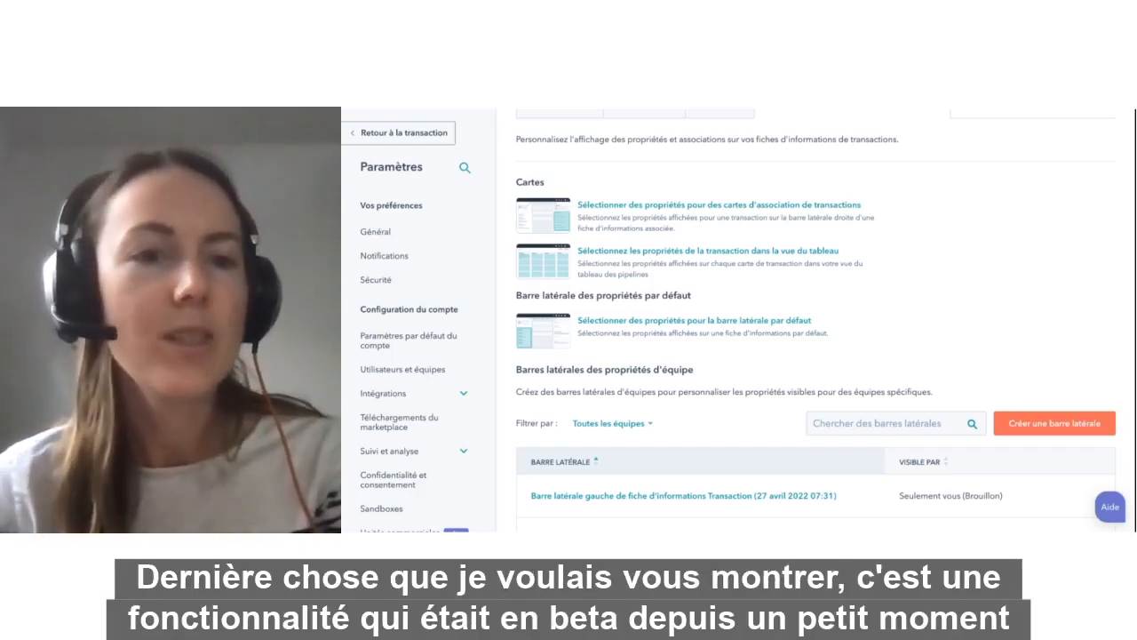
- Go to the Transactions board and open the deal in the Plans stage of the Démo Lahyer pipeline
scroll(632, 300, "up", 2)
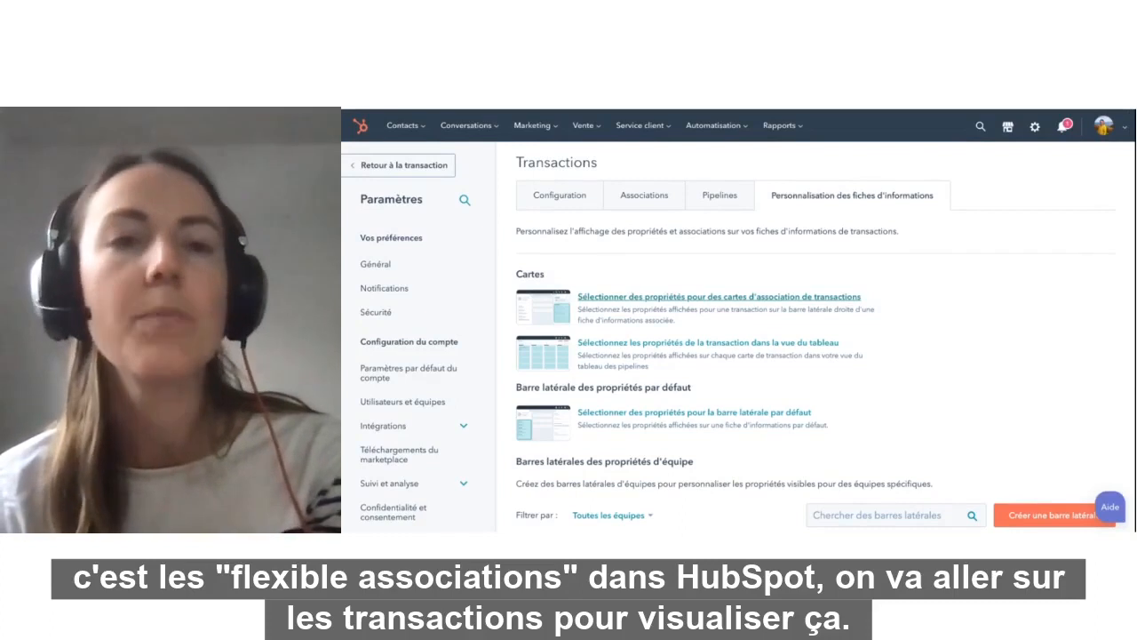
left_click(592, 125)
left_click(597, 158)
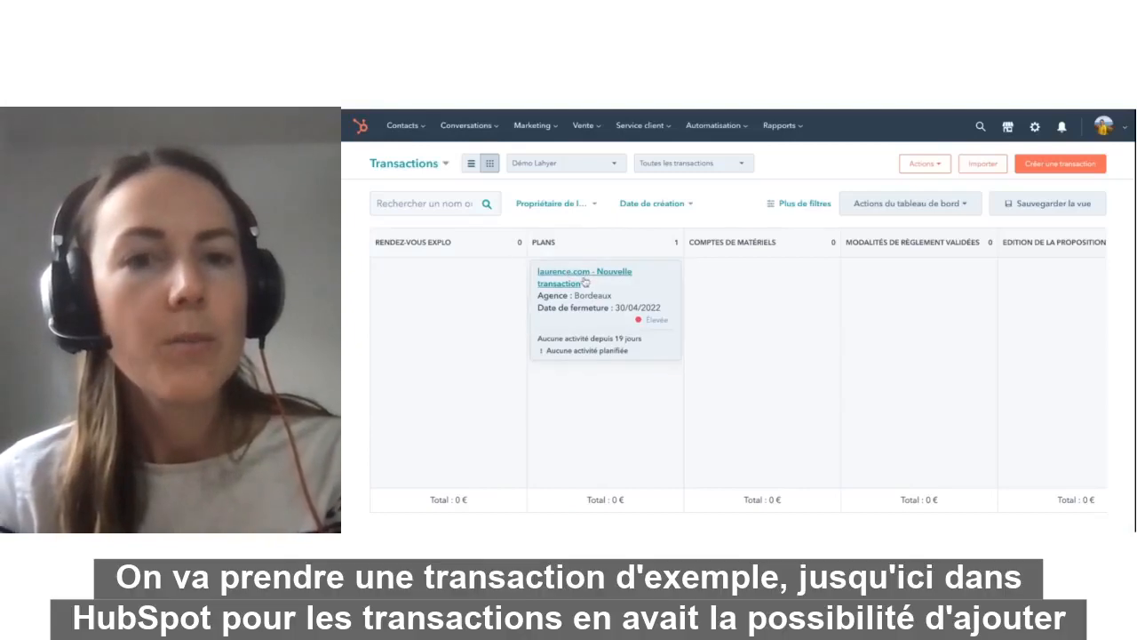
left_click(586, 281)
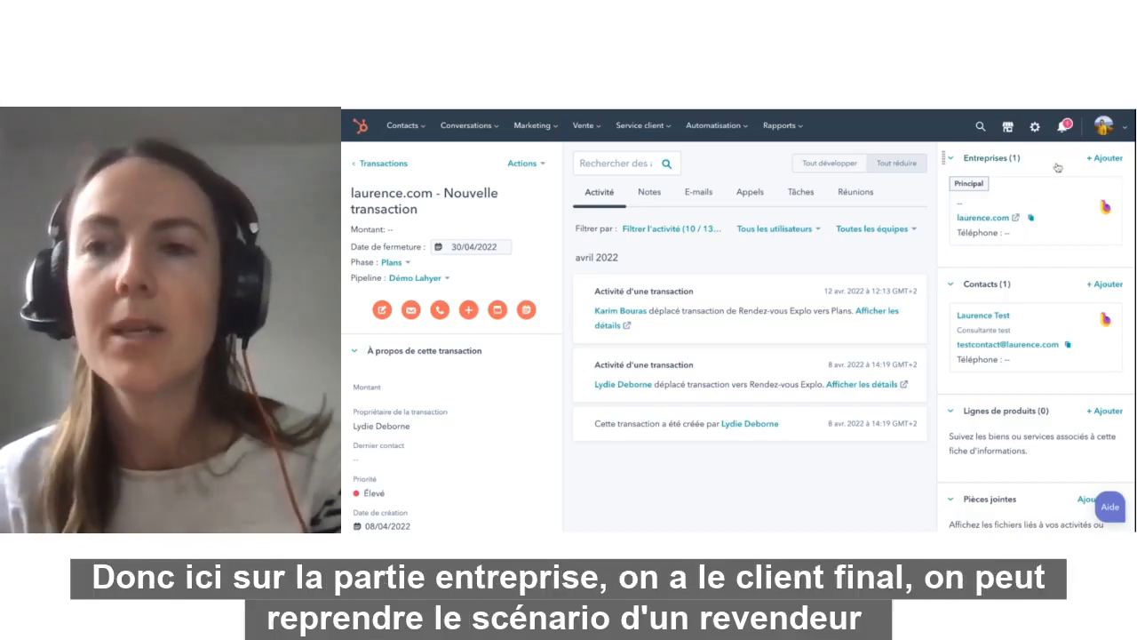
- Associate the existing company Agence Nile (nile.com) with the deal without making it the primary company
mouse_move(1071, 198)
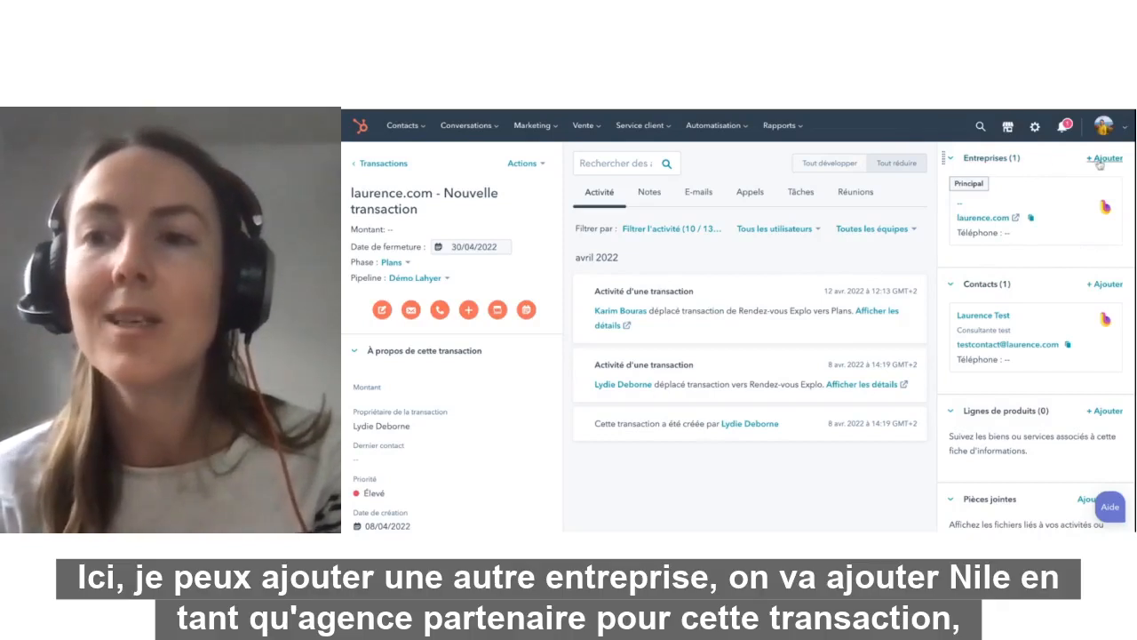
left_click(1100, 160)
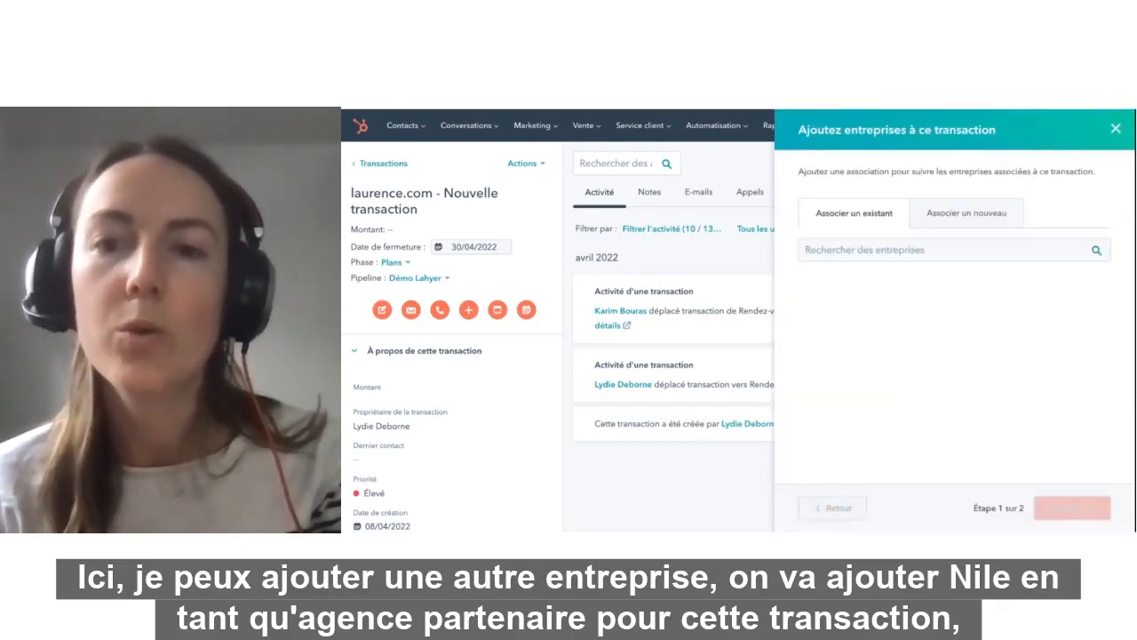
left_click(879, 252)
type("nile")
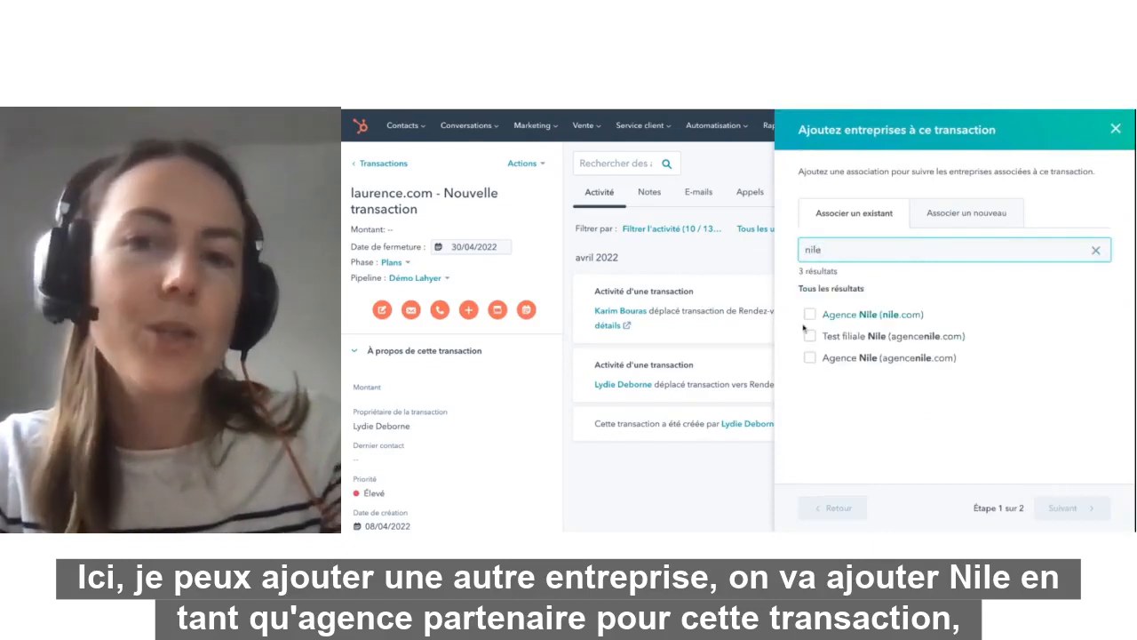
left_click(809, 316)
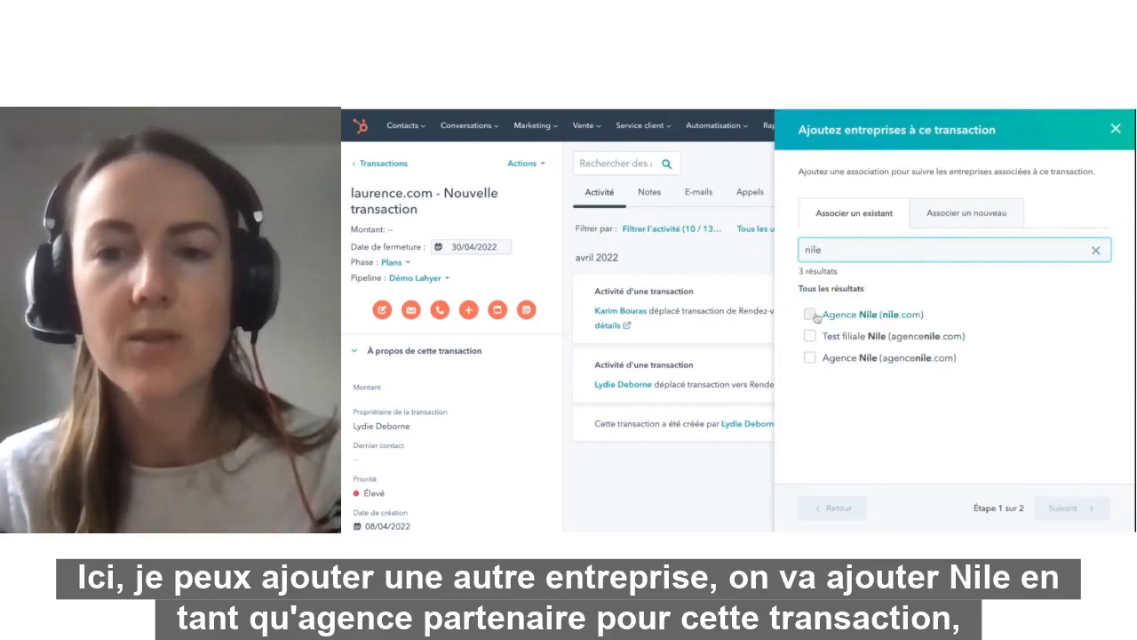
left_click(1071, 507)
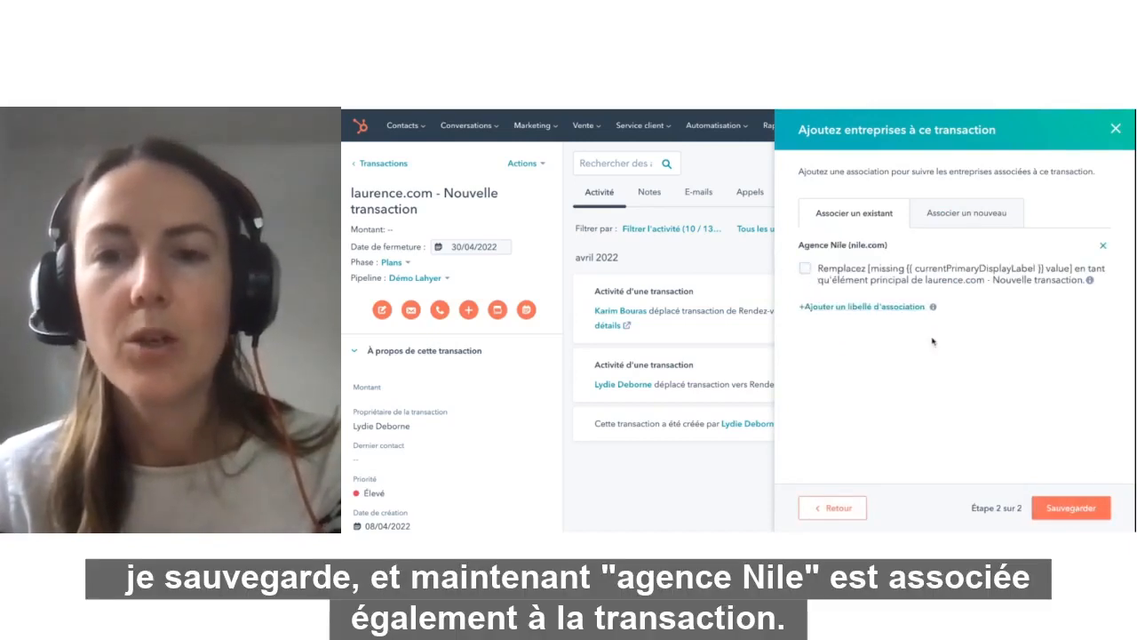
left_click(1058, 520)
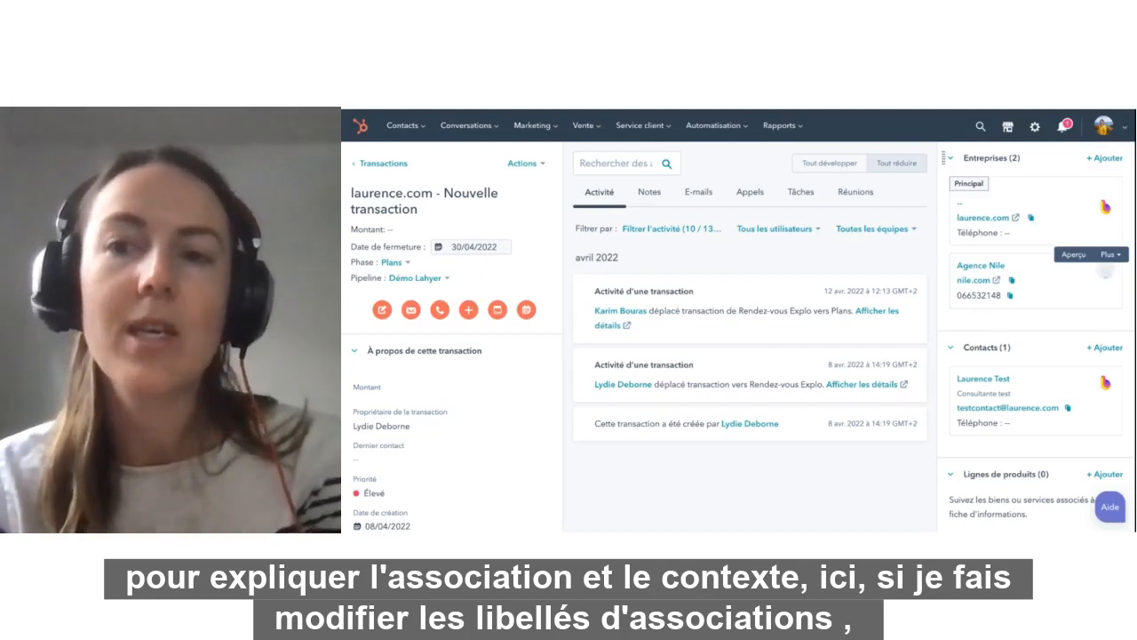
- Give Agence Nile's association with the deal the label Consultant and save the update
left_click(1112, 255)
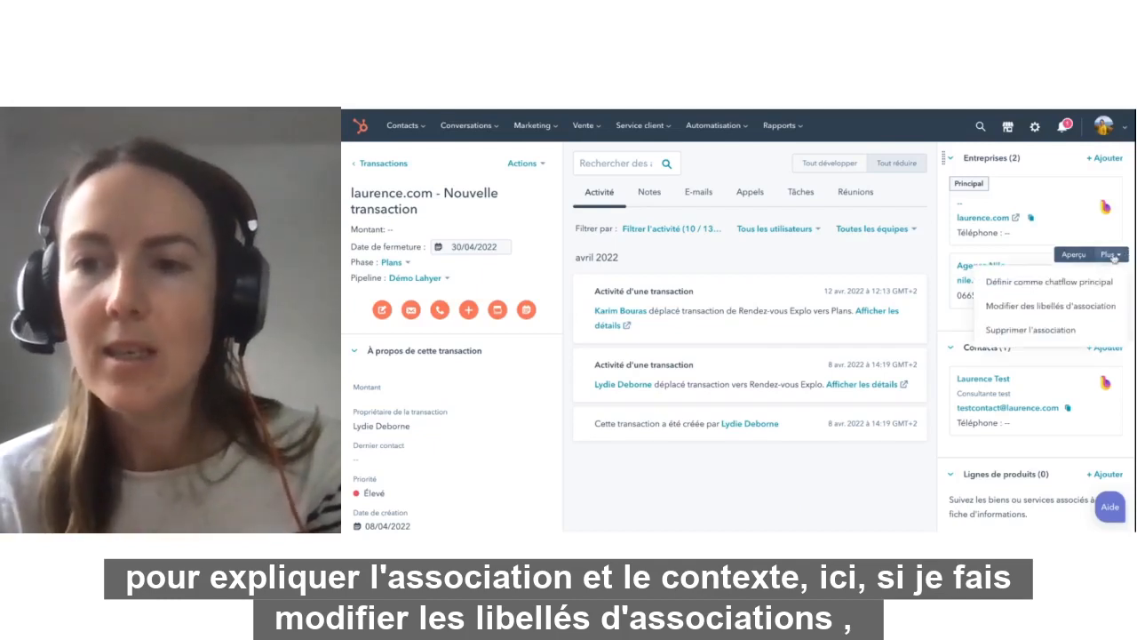
left_click(1036, 306)
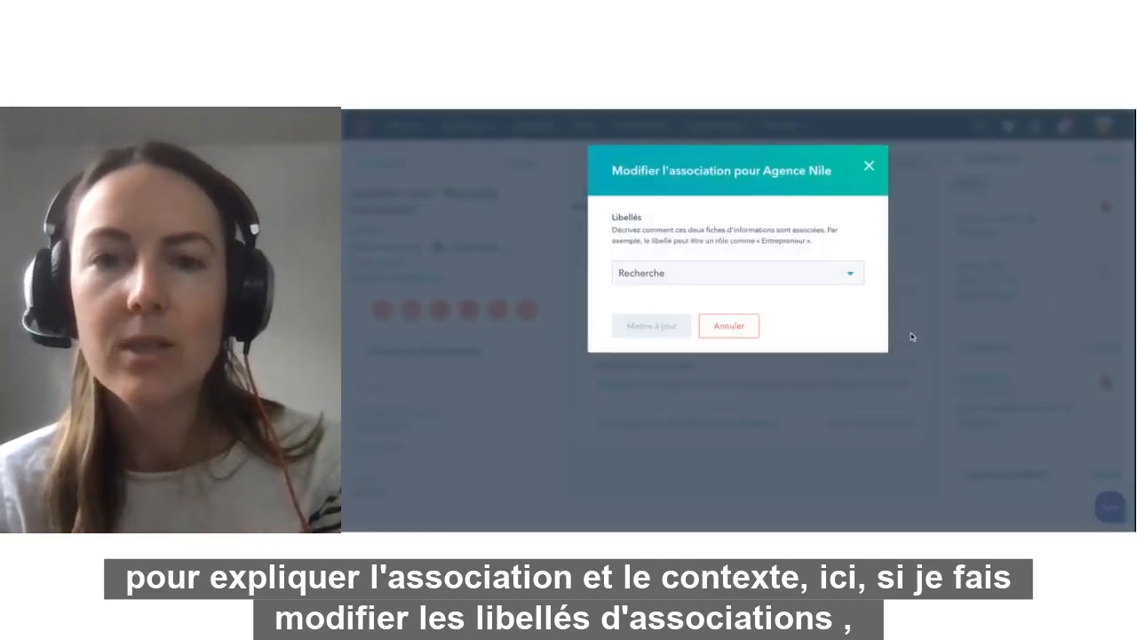
left_click(723, 277)
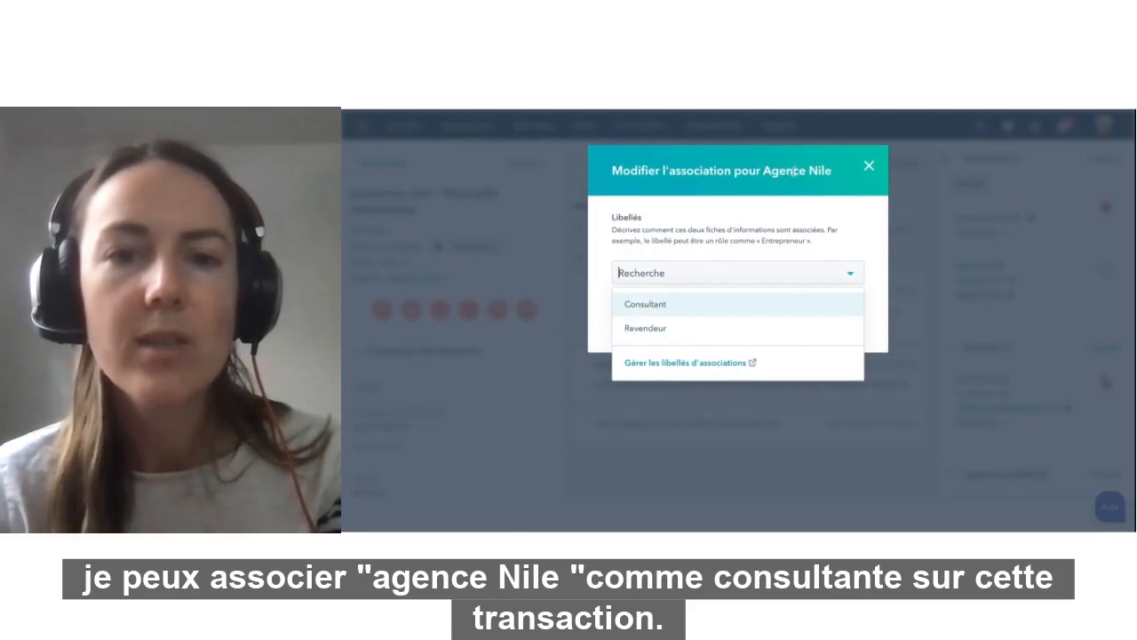
left_click(647, 304)
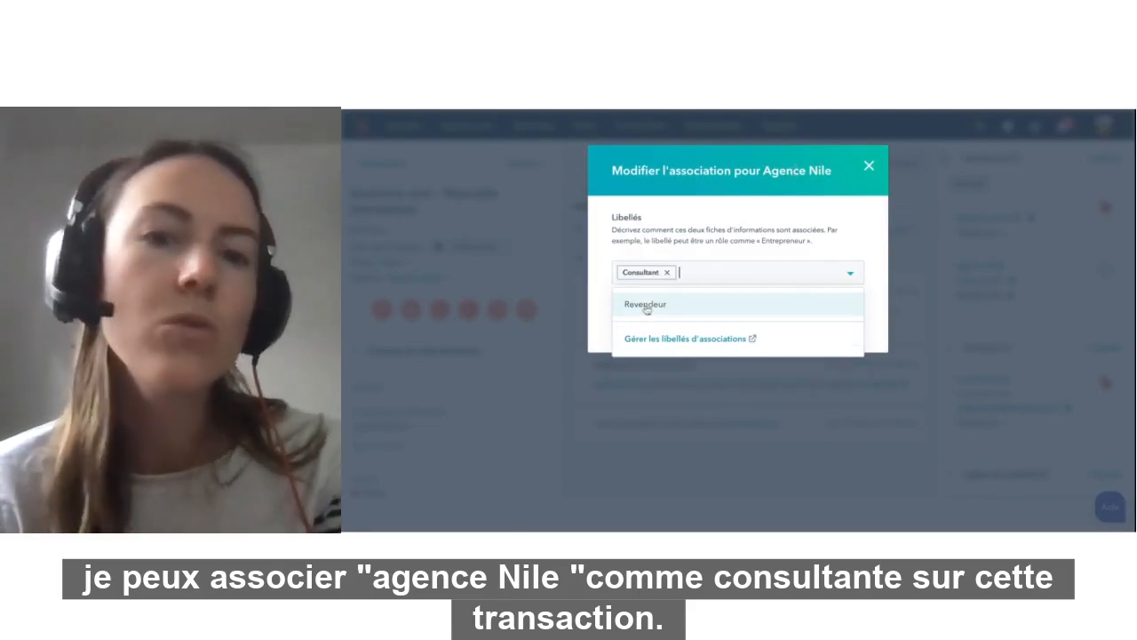
left_click(599, 276)
left_click(656, 334)
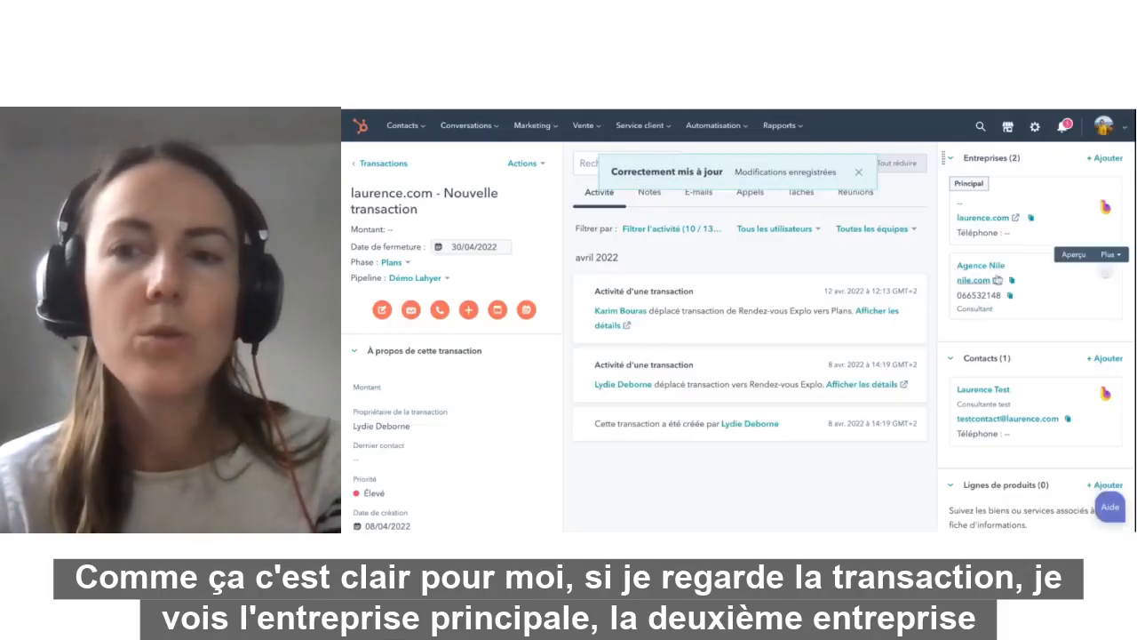